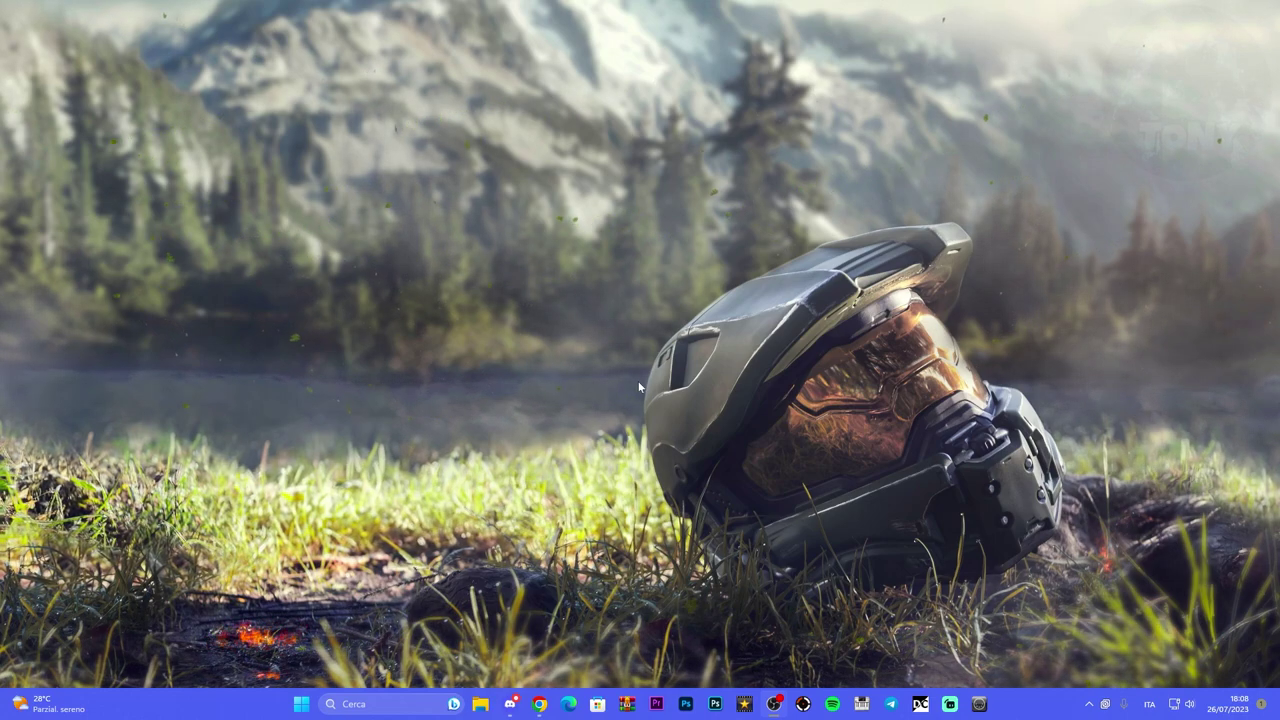
Open the Windows graphics settings (Impostazioni grafica) and start browsing for a desktop application to add
click(390, 703)
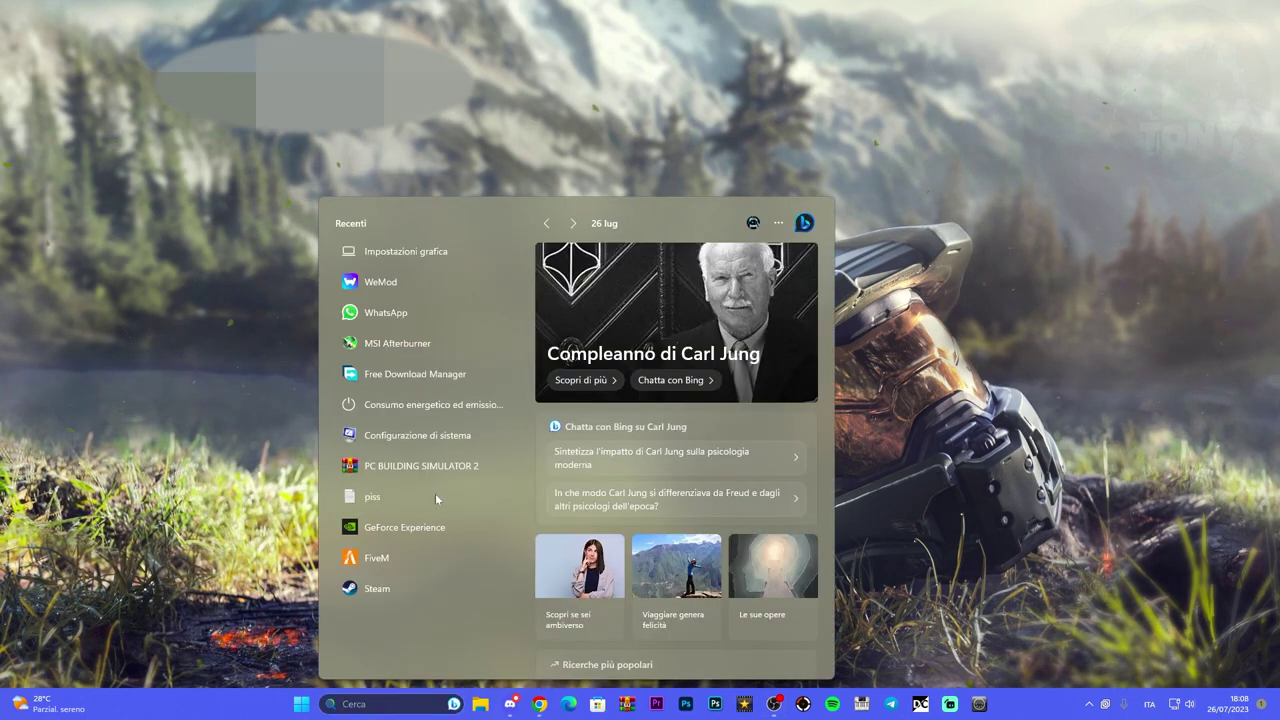
click(401, 255)
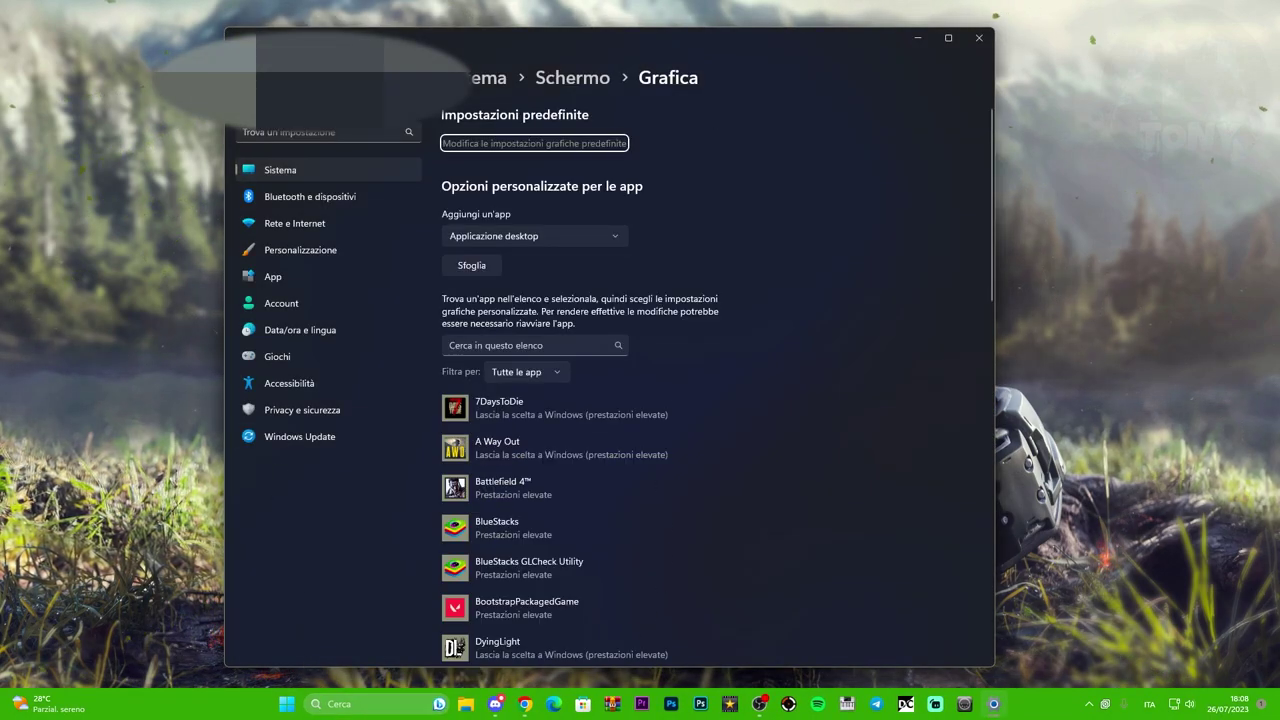
drag(561, 37, 648, 38)
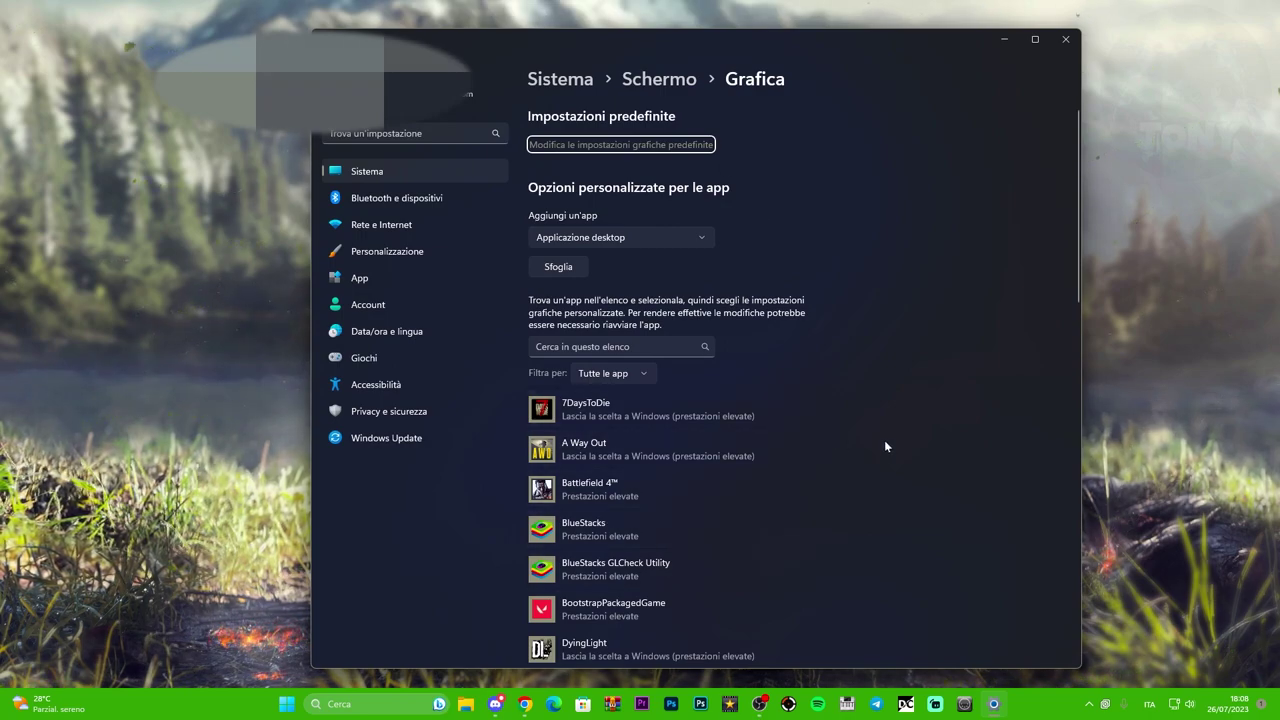
click(555, 268)
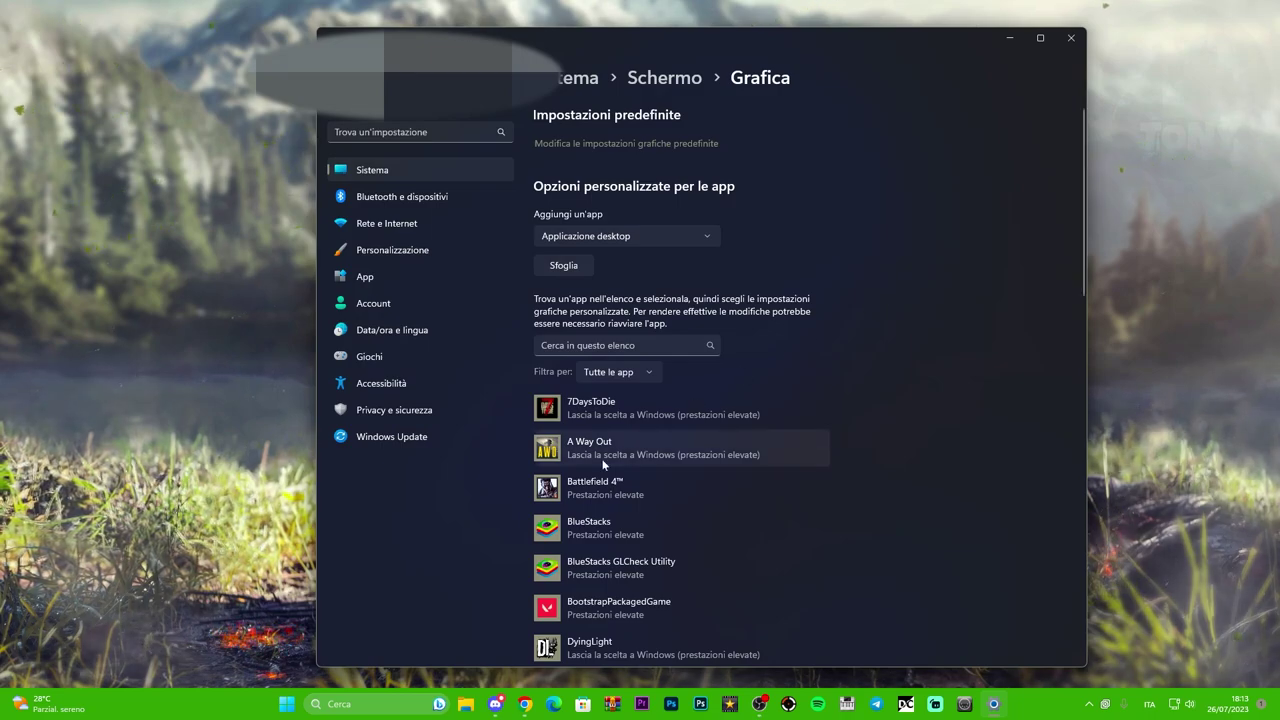
Open the %localappdata% folder through the Run (Esegui) dialog
click(379, 702)
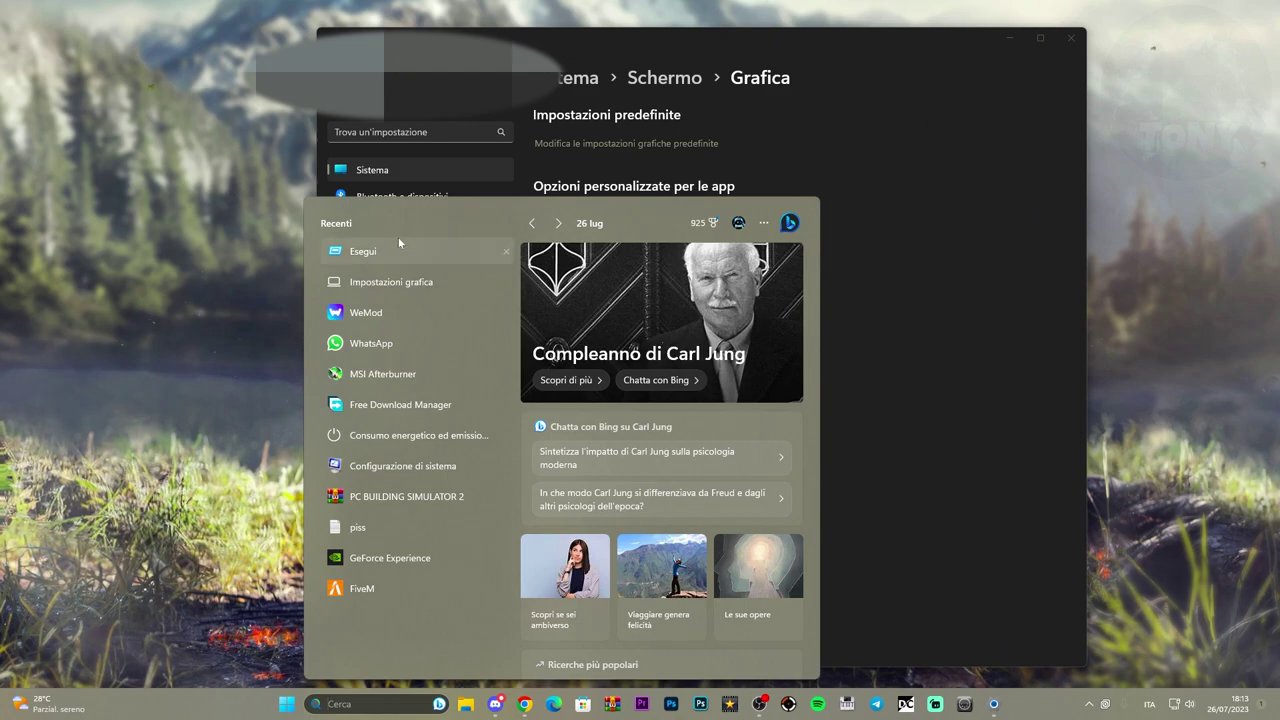
click(387, 253)
drag(142, 548, 848, 214)
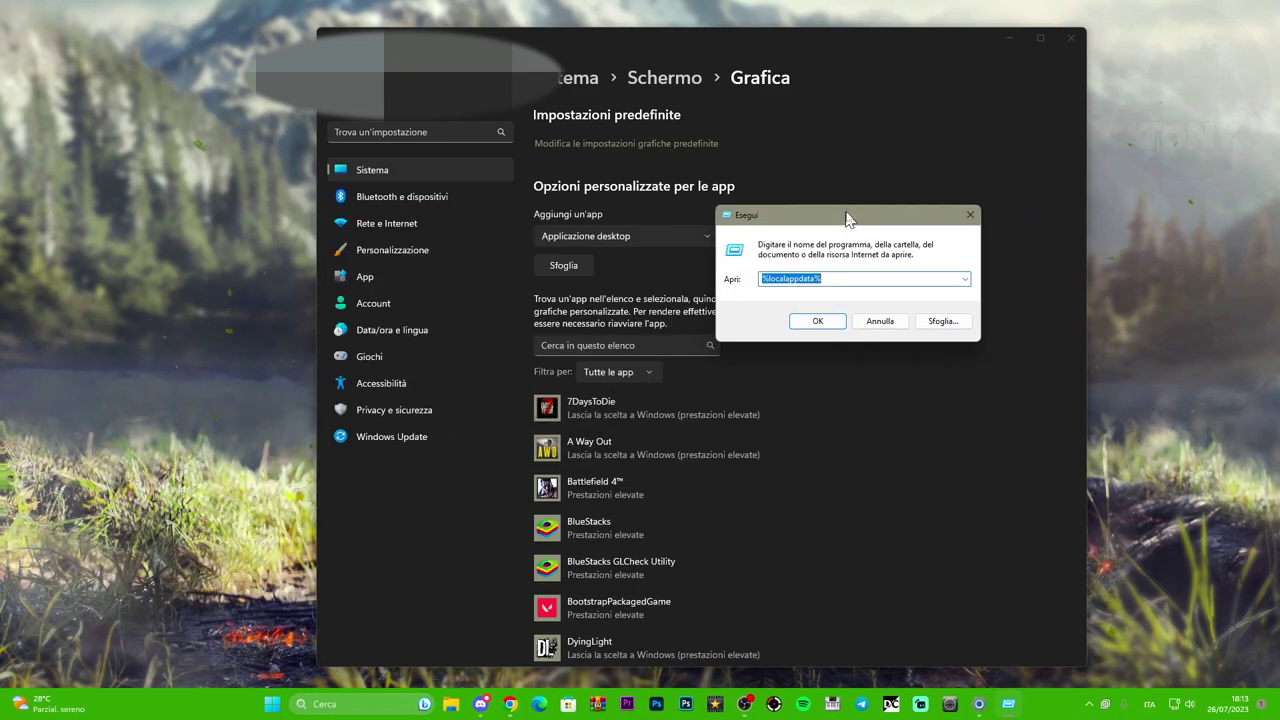
click(782, 278)
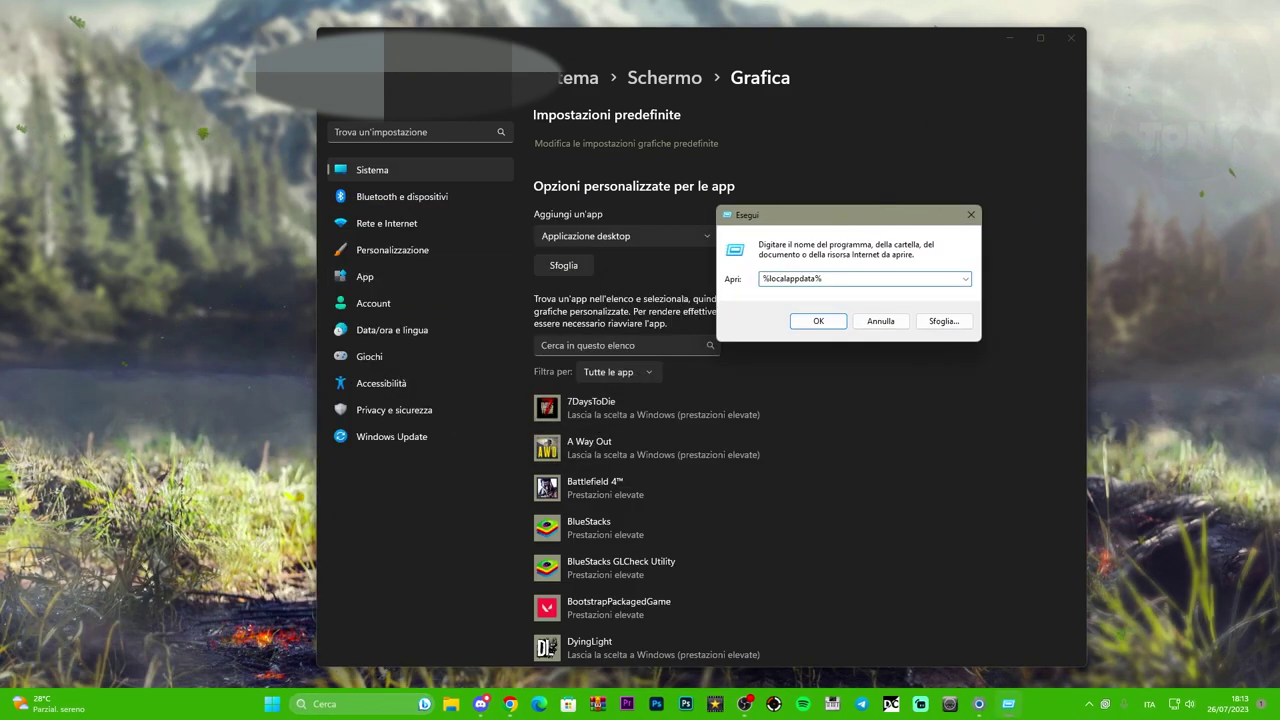
click(815, 321)
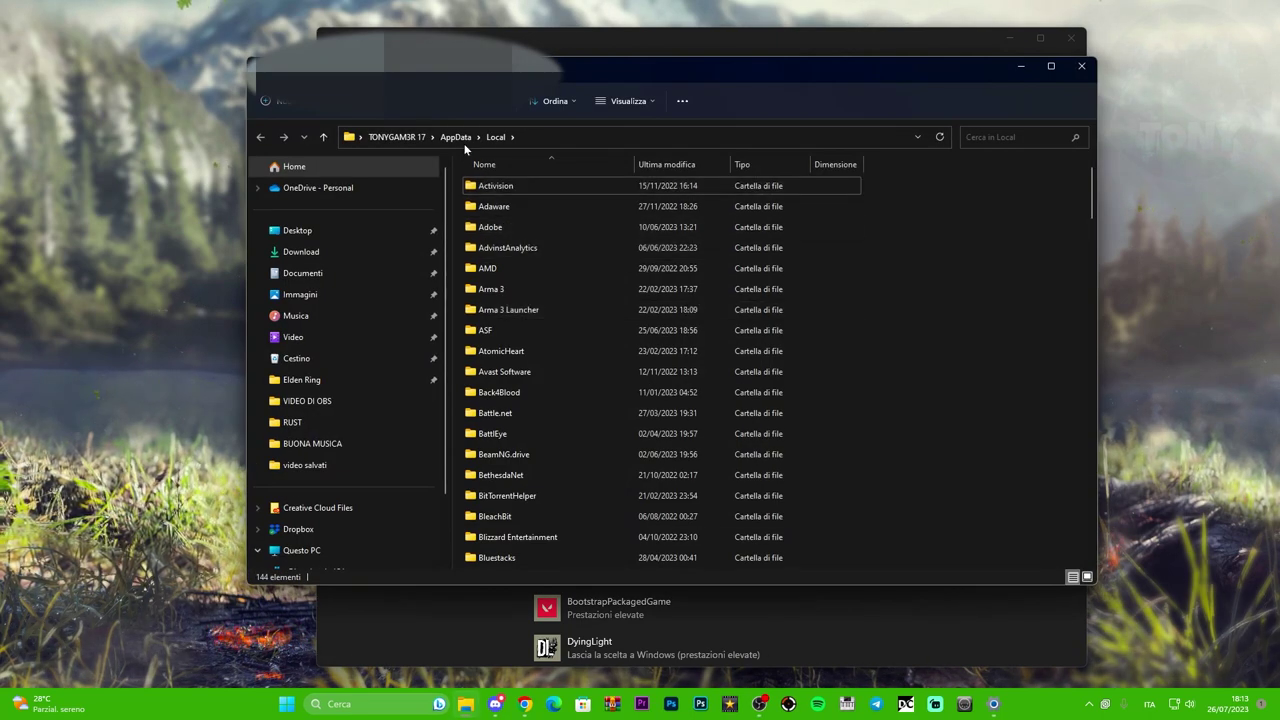
Go up to AppData, open Roaming and its .minecraft folder, and select the TLauncher application
click(457, 137)
double_click(534, 227)
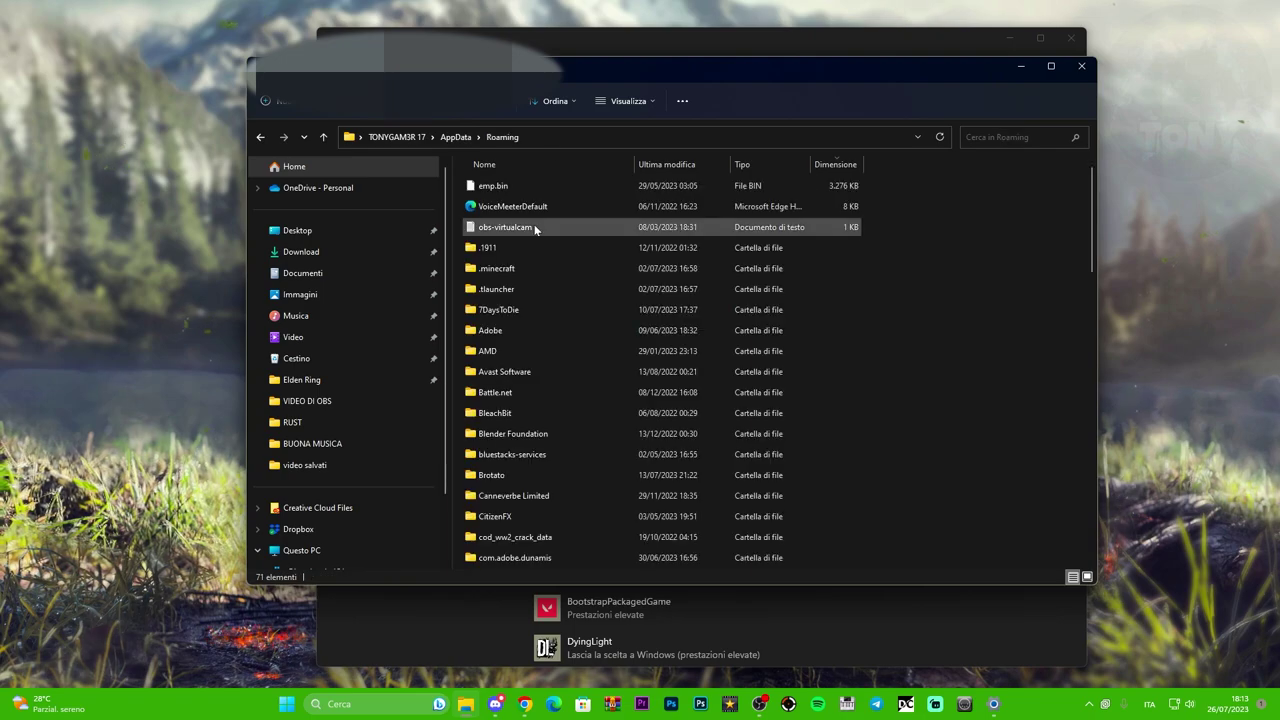
double_click(531, 268)
scroll(693, 350, down, 8)
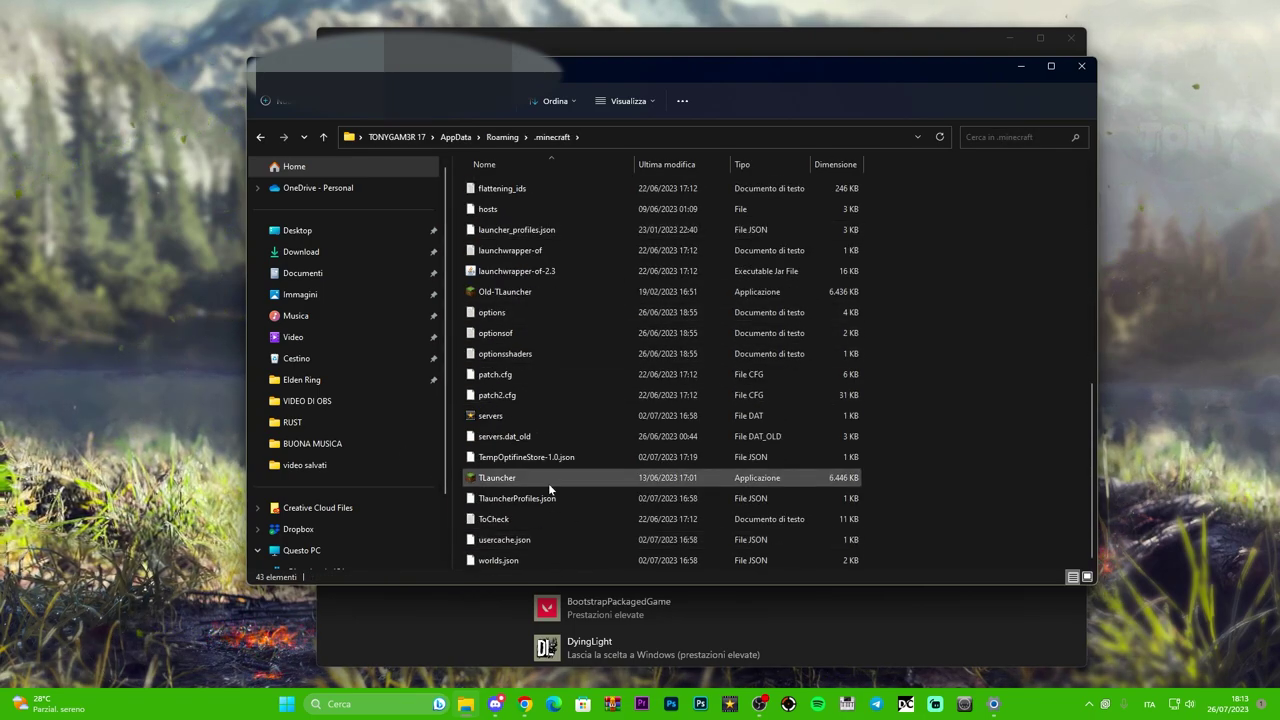
mouse_move(587, 480)
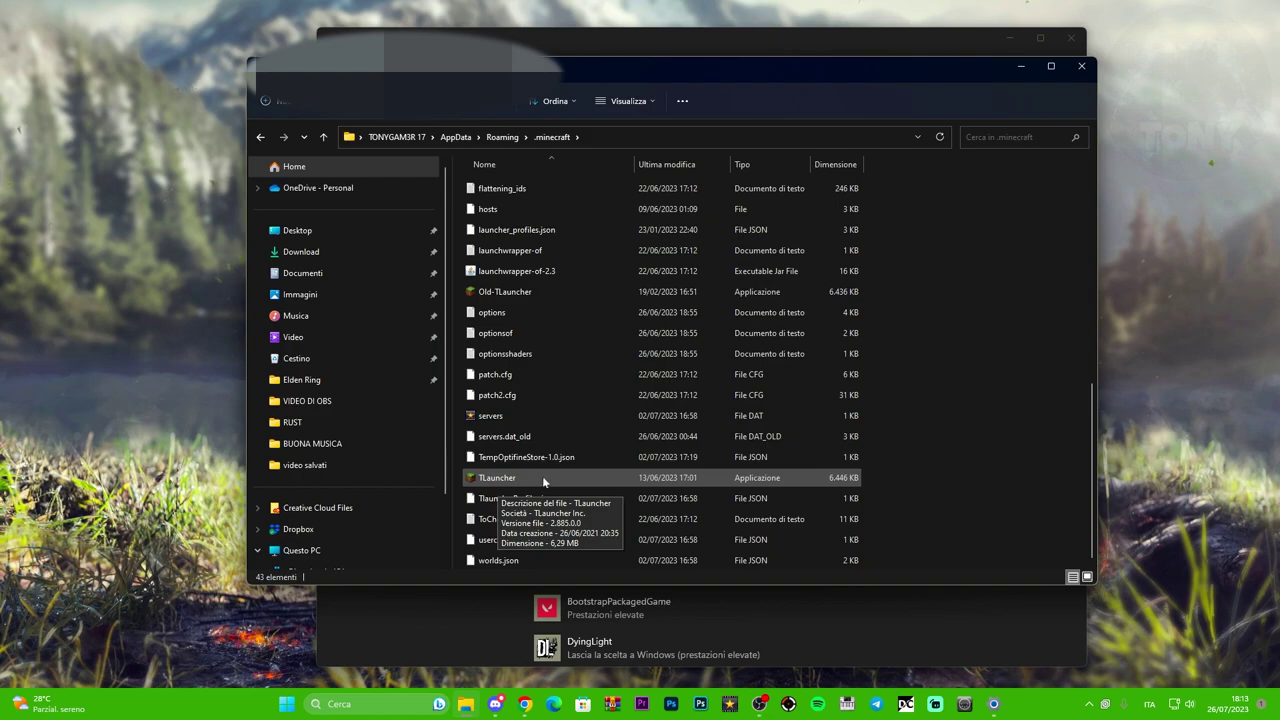
click(757, 479)
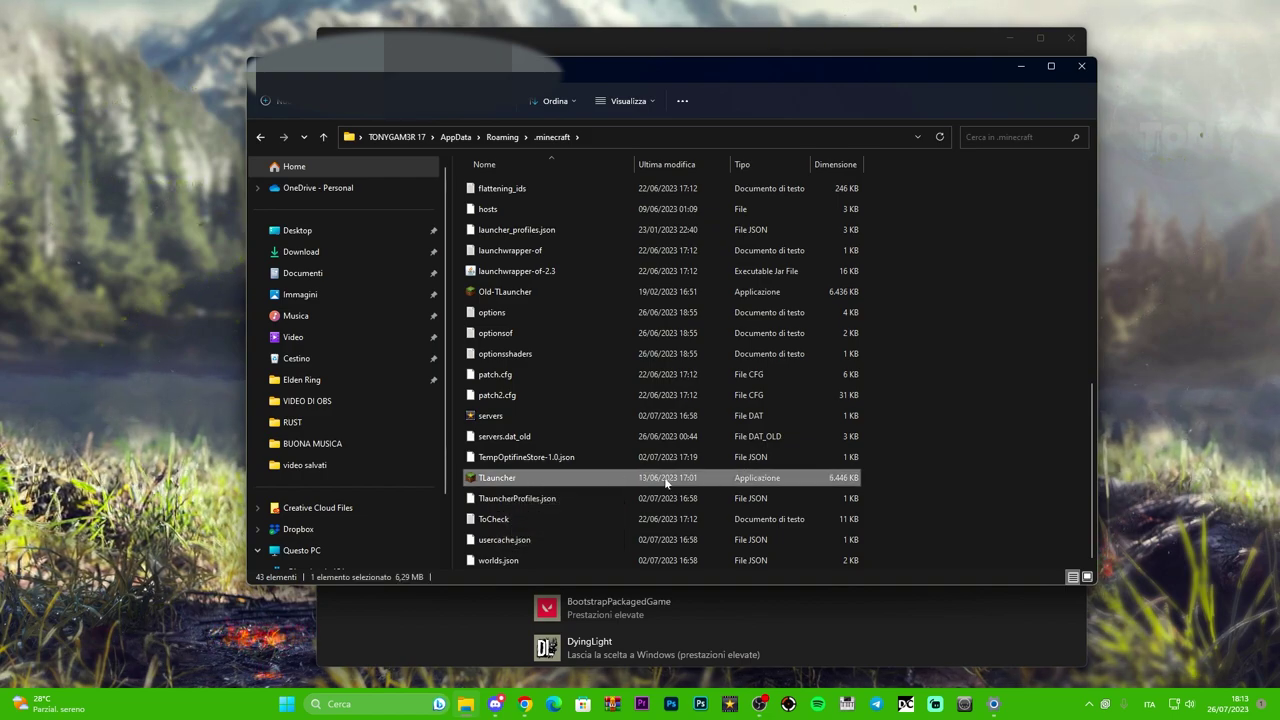
Copy the full path of the .minecraft folder and close the File Explorer window
click(673, 138)
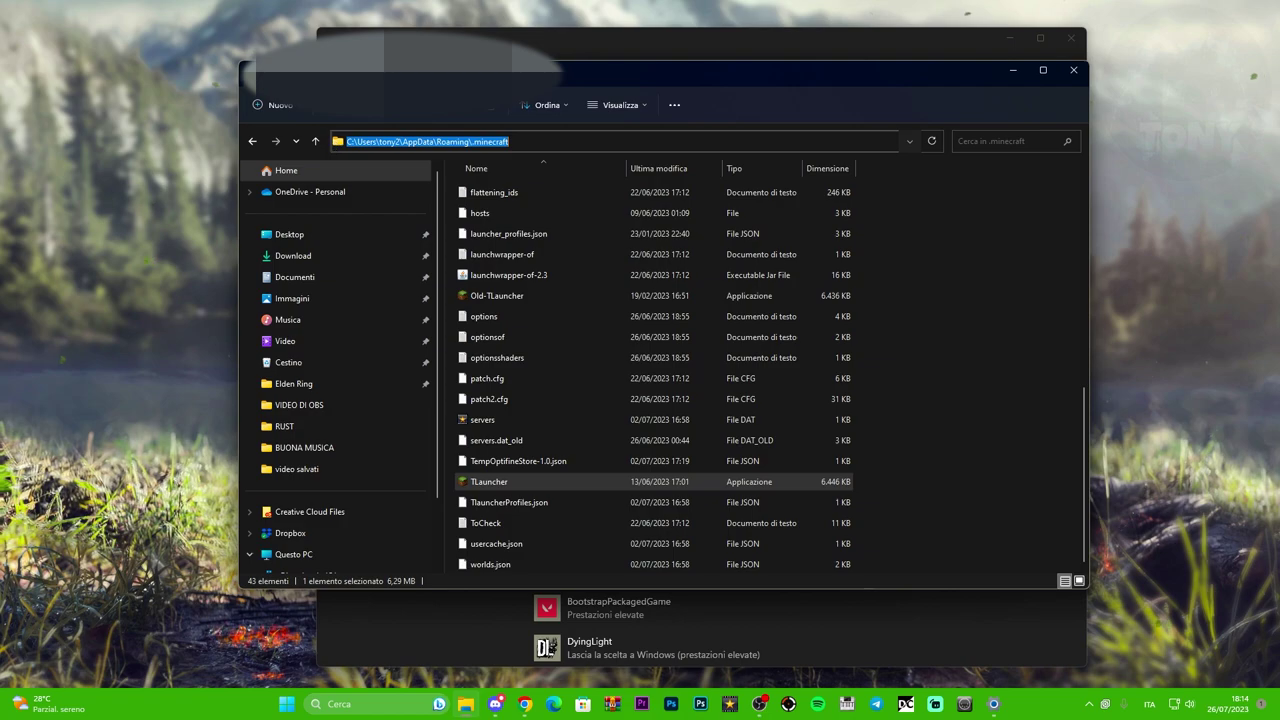
right_click(503, 142)
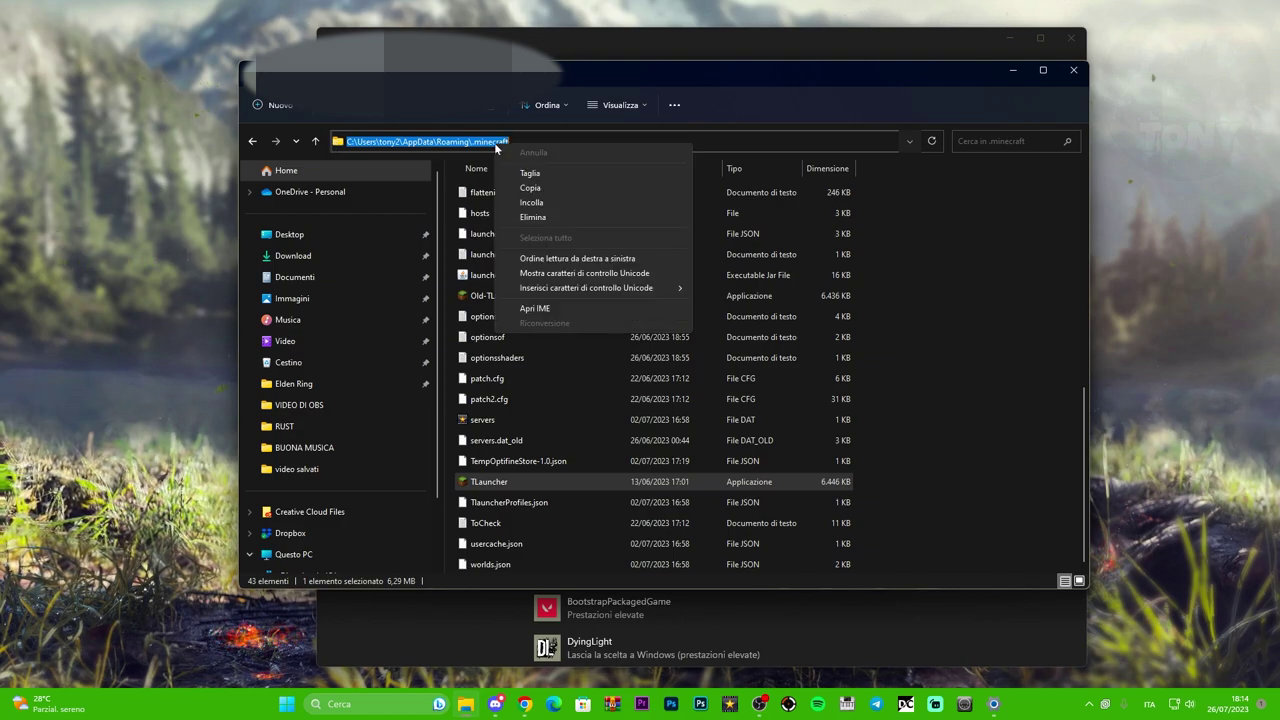
click(530, 188)
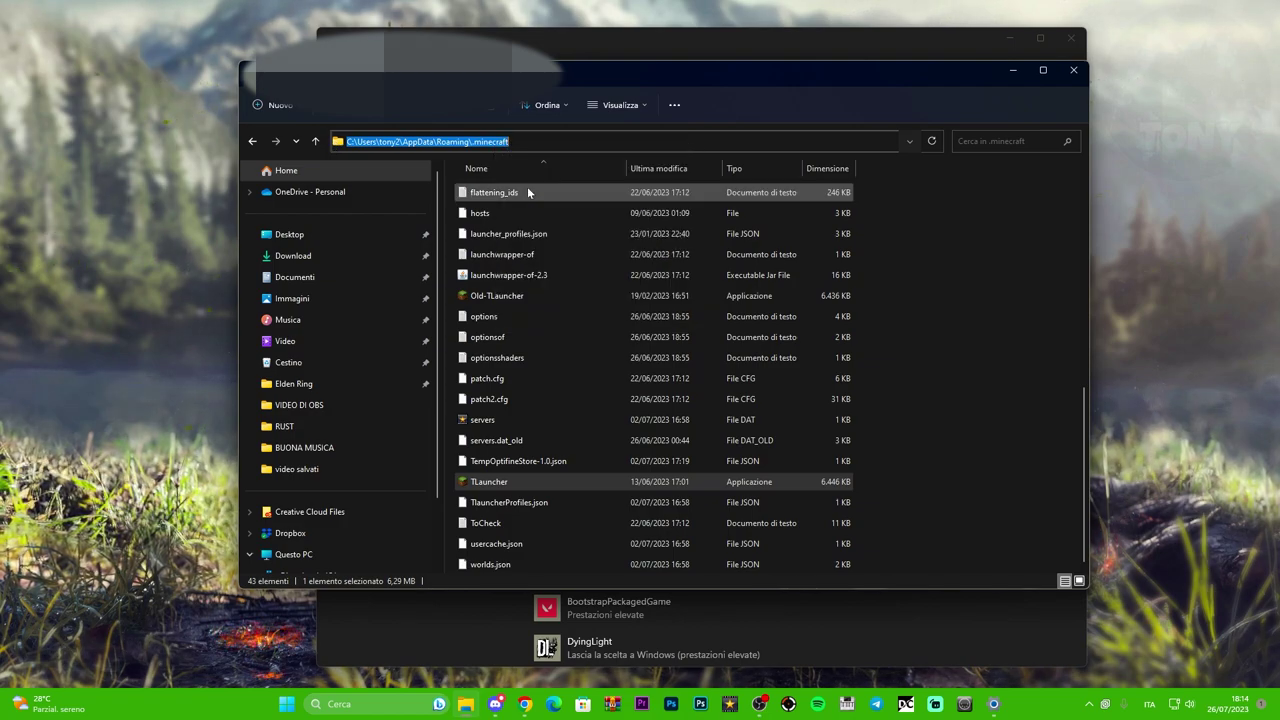
click(1073, 70)
Browse for a desktop application in the graphics settings and go to the copied .minecraft path in the file picker
click(559, 266)
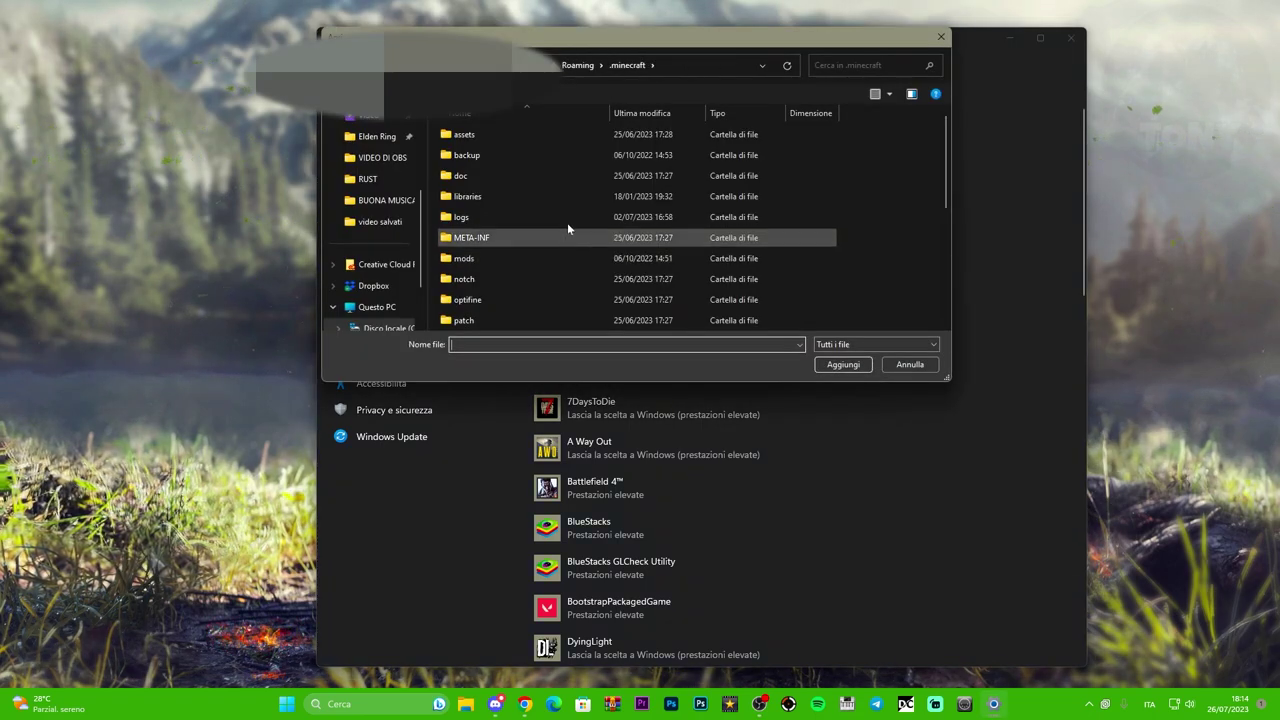
click(715, 66)
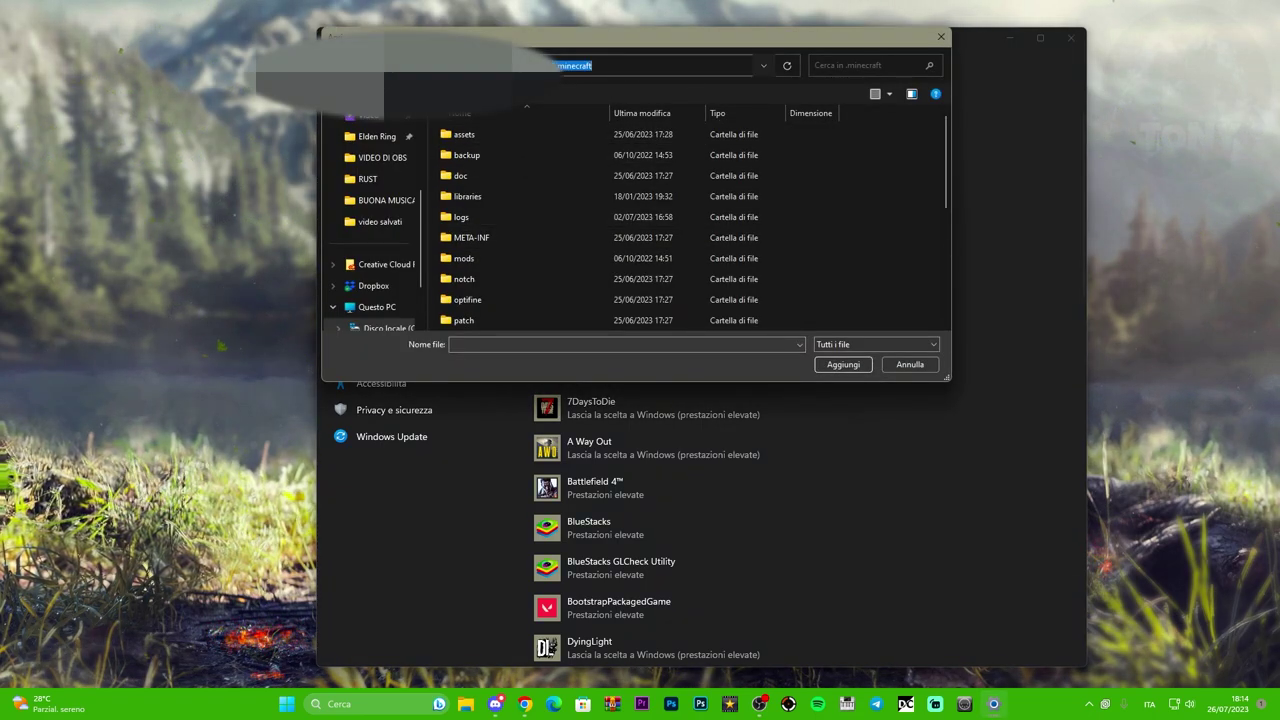
right_click(662, 68)
click(699, 128)
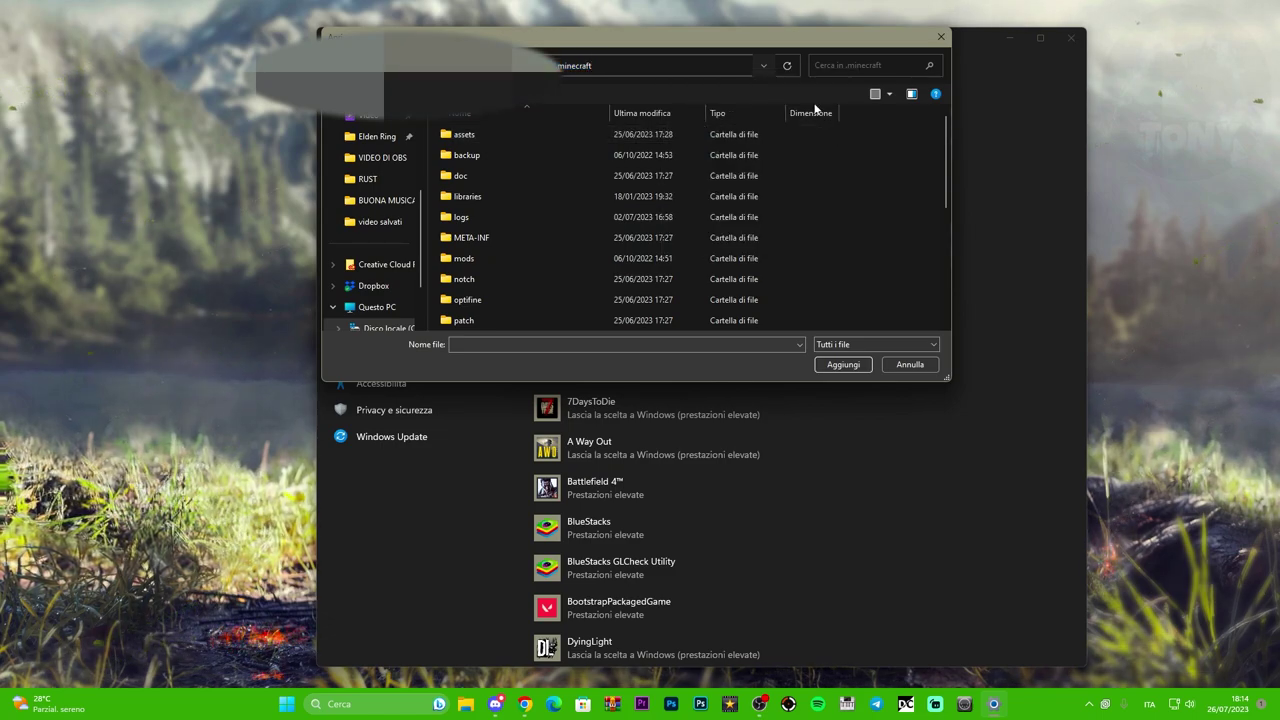
click(843, 364)
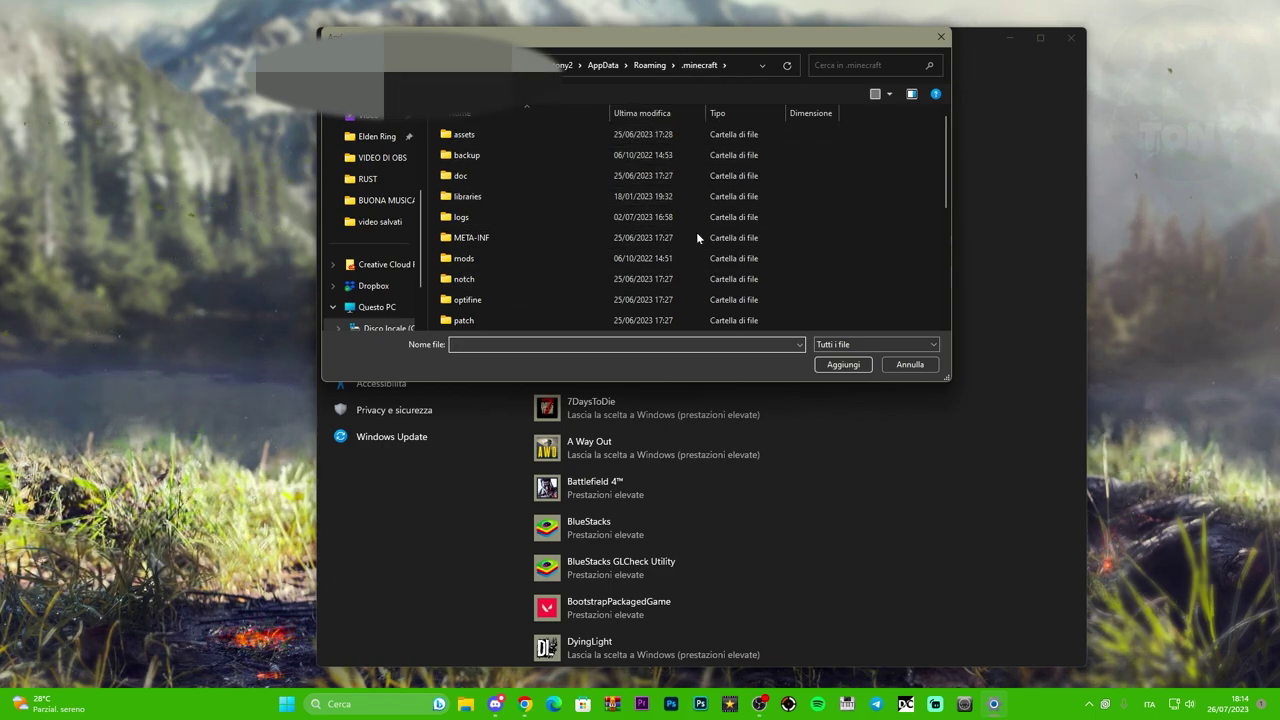
Add the TLauncher application from the .minecraft folder to the custom graphics app list
scroll(745, 208, down, 5)
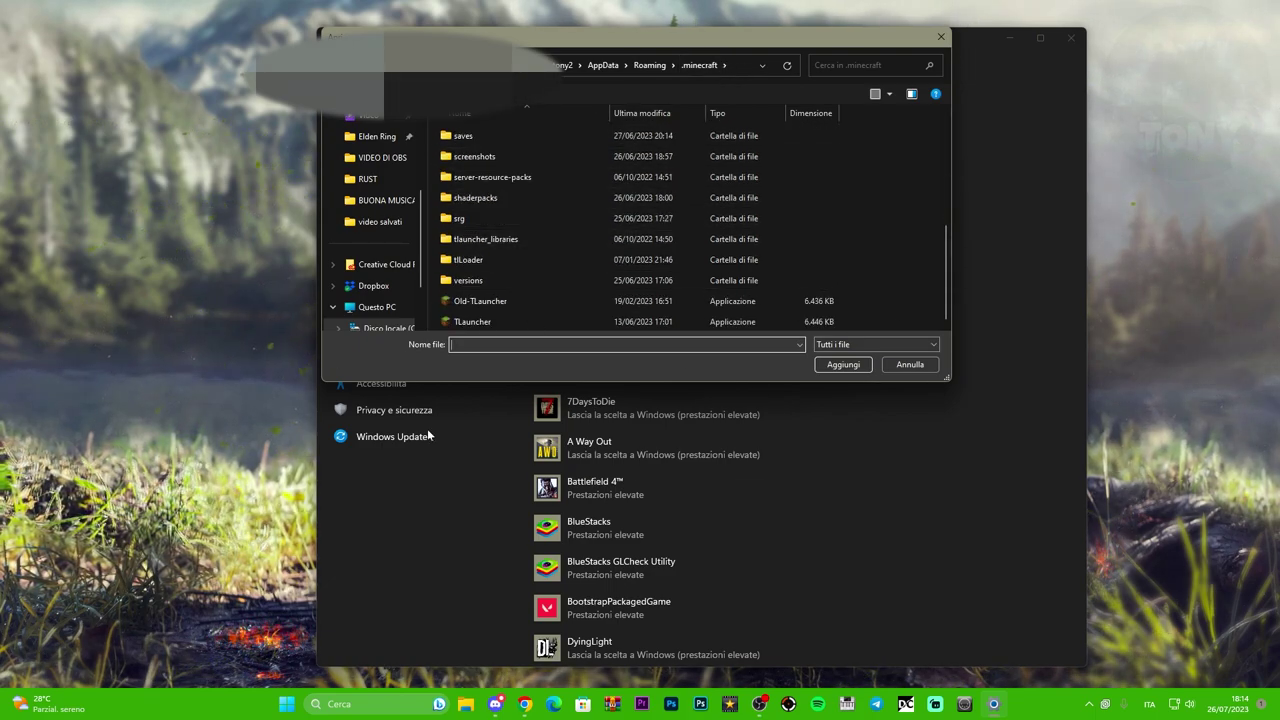
click(528, 321)
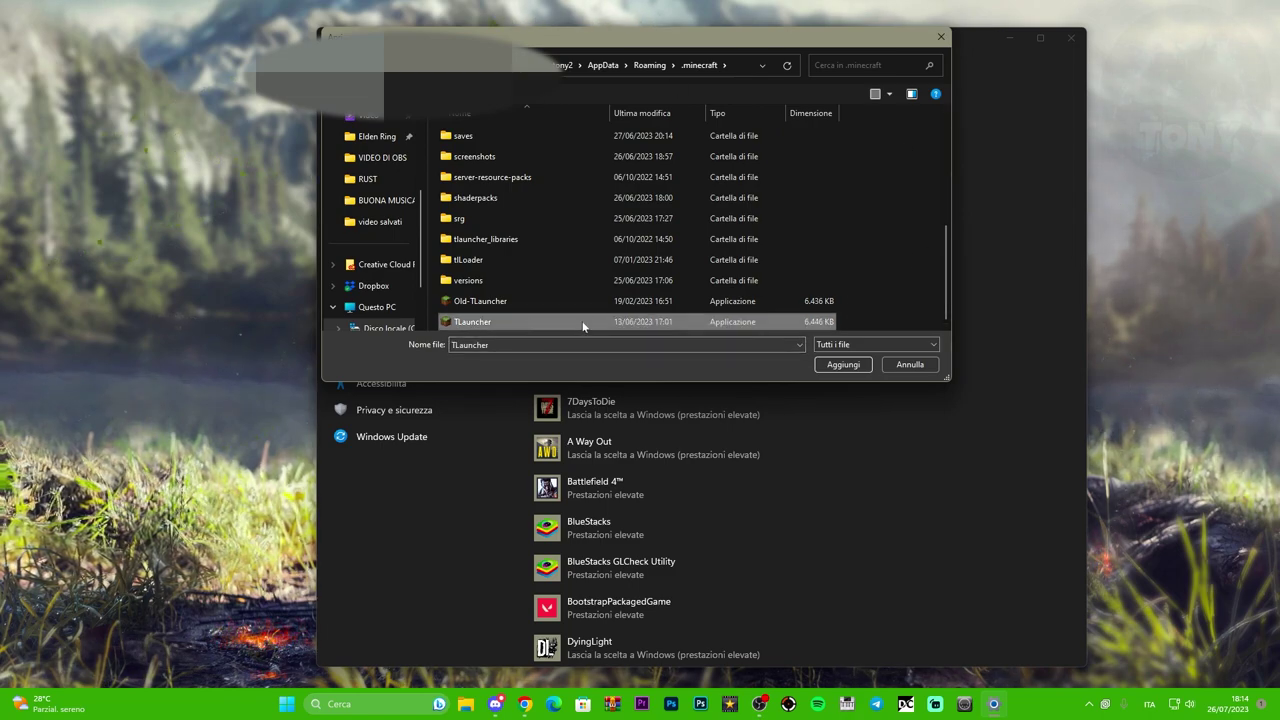
click(842, 364)
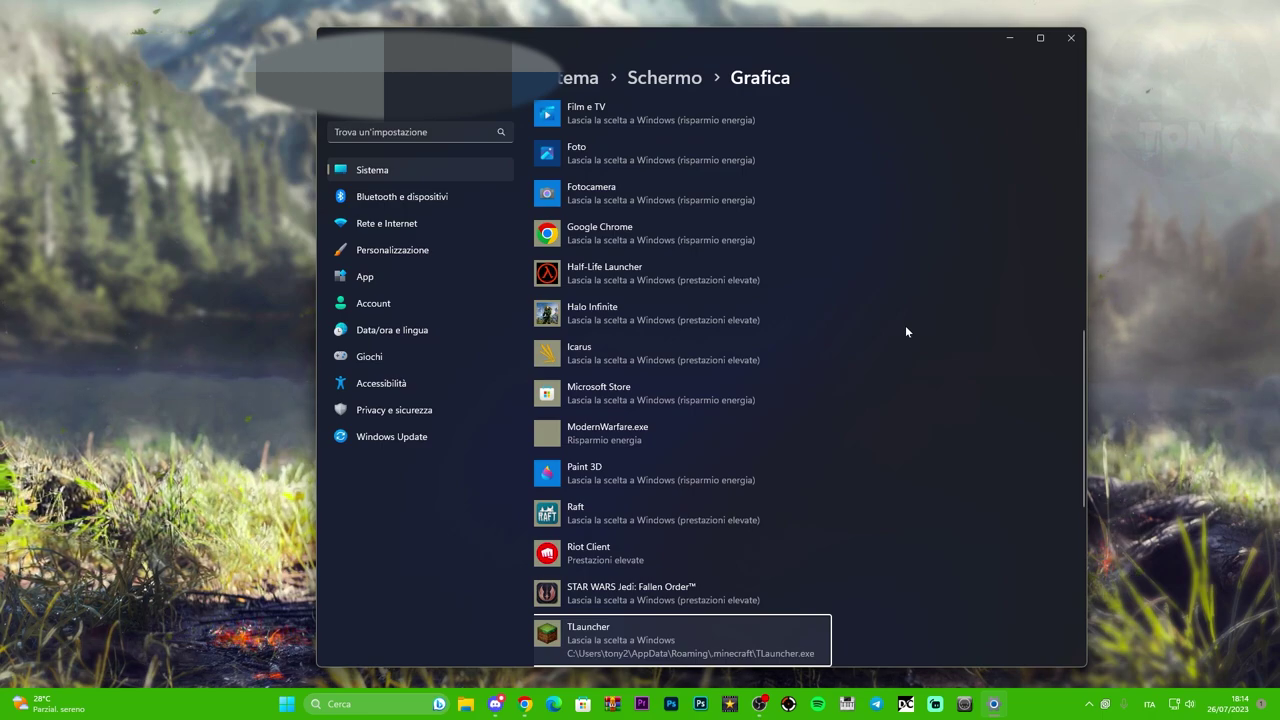
Set TLauncher's graphics preference to Prestazioni elevate, save it, and close the Settings window
click(604, 634)
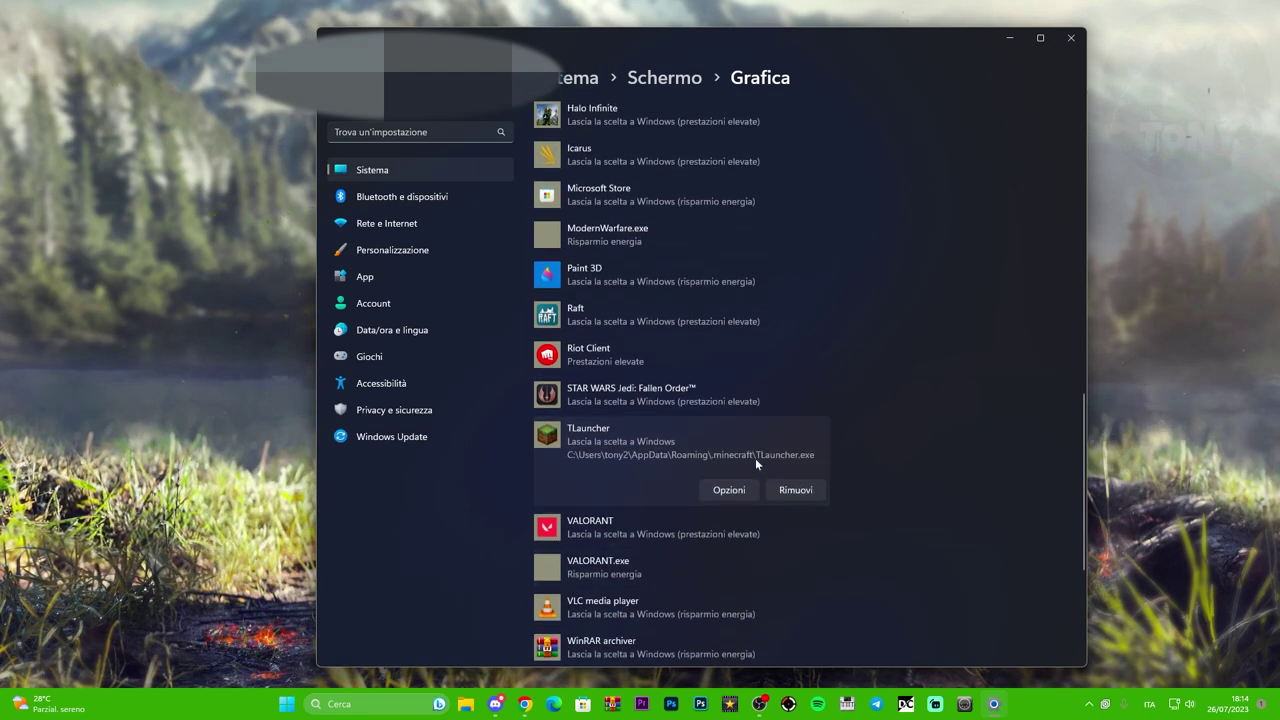
click(727, 490)
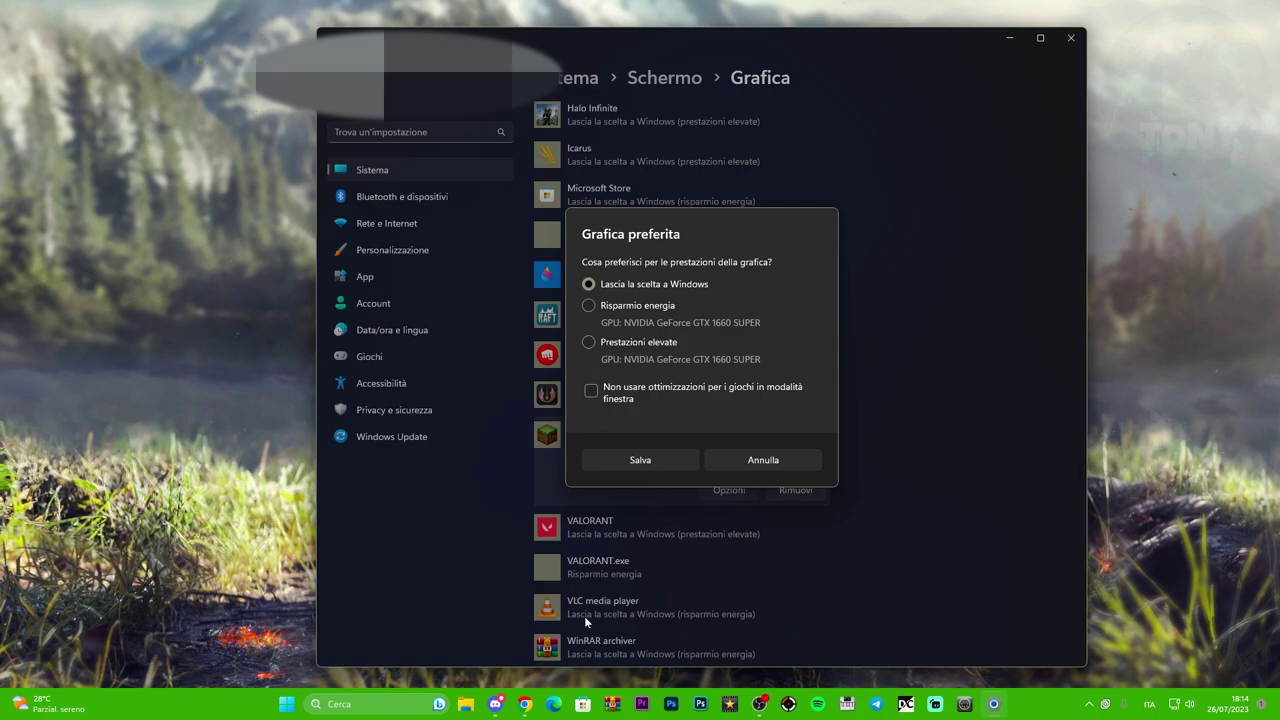
click(589, 342)
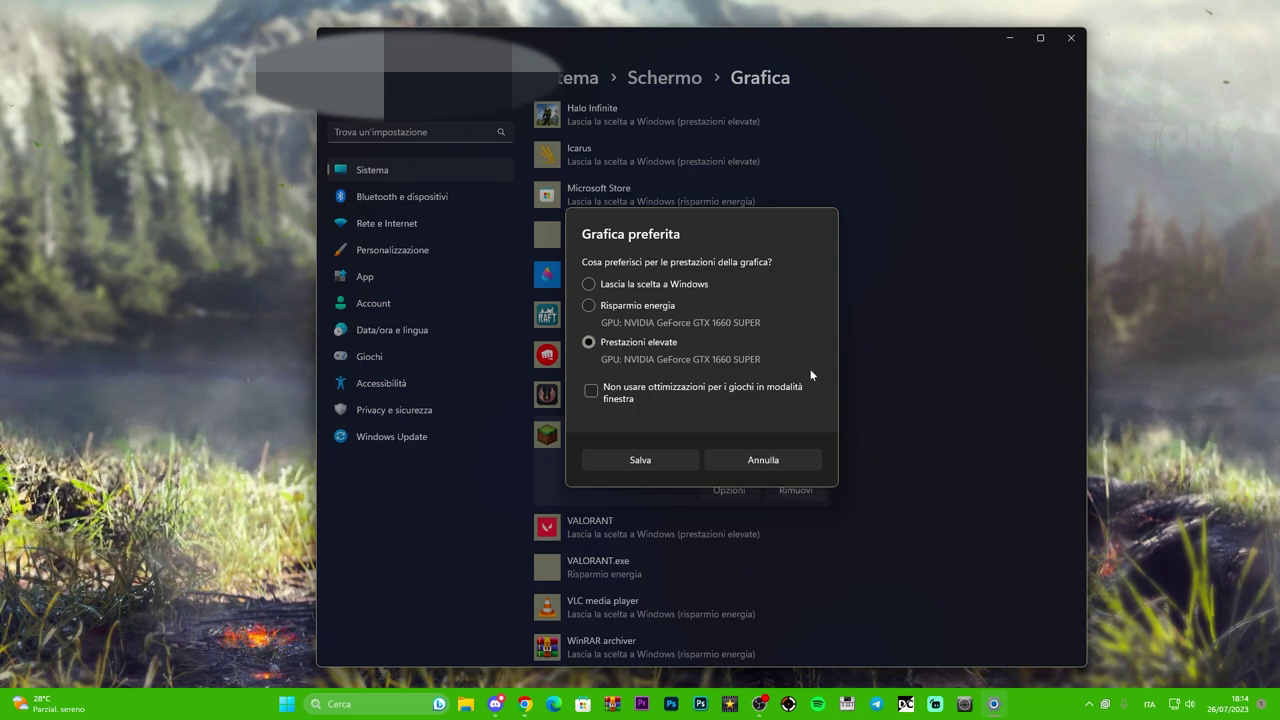
click(640, 460)
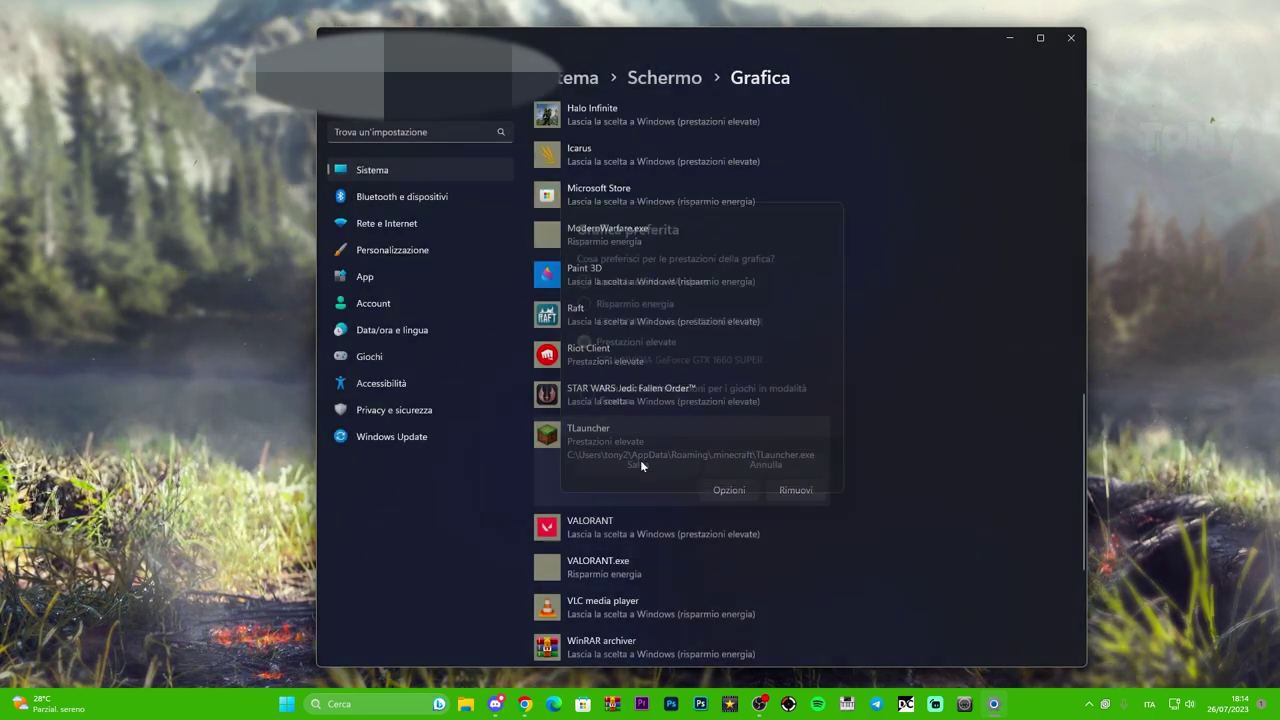
click(1069, 39)
Search Windows for "pan" and launch NVIDIA Control Panel
click(1089, 704)
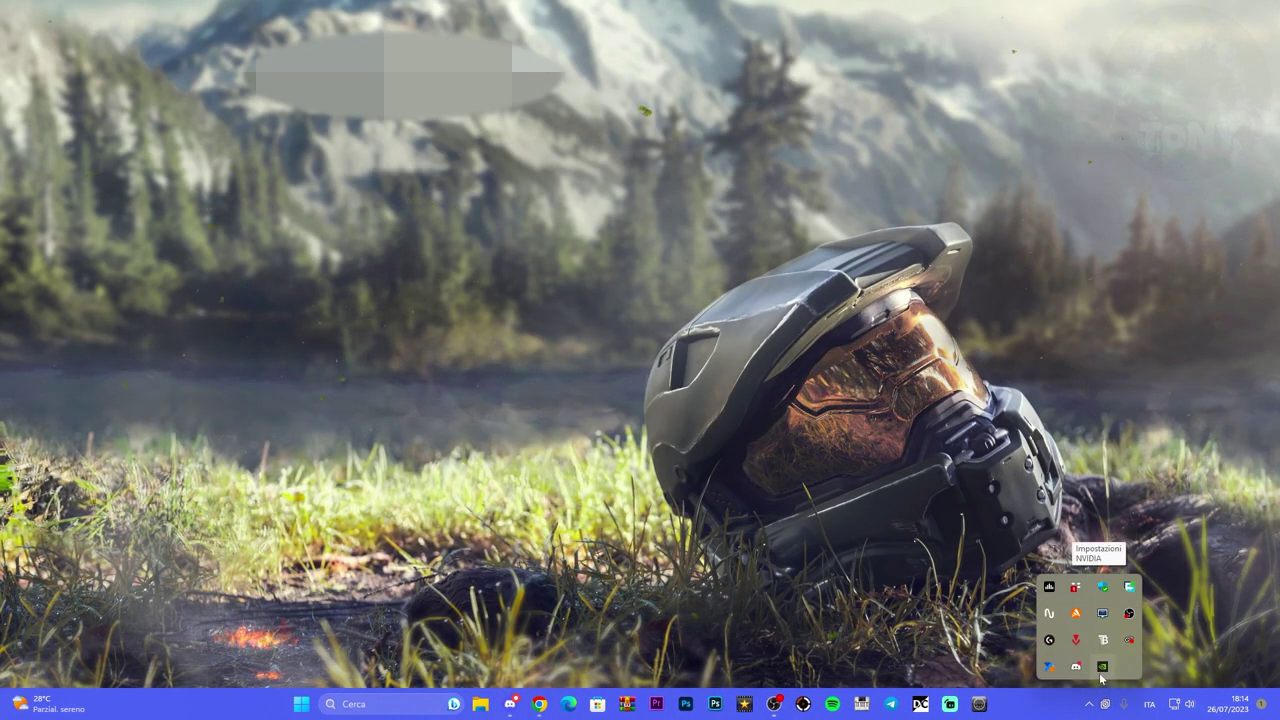
click(440, 703)
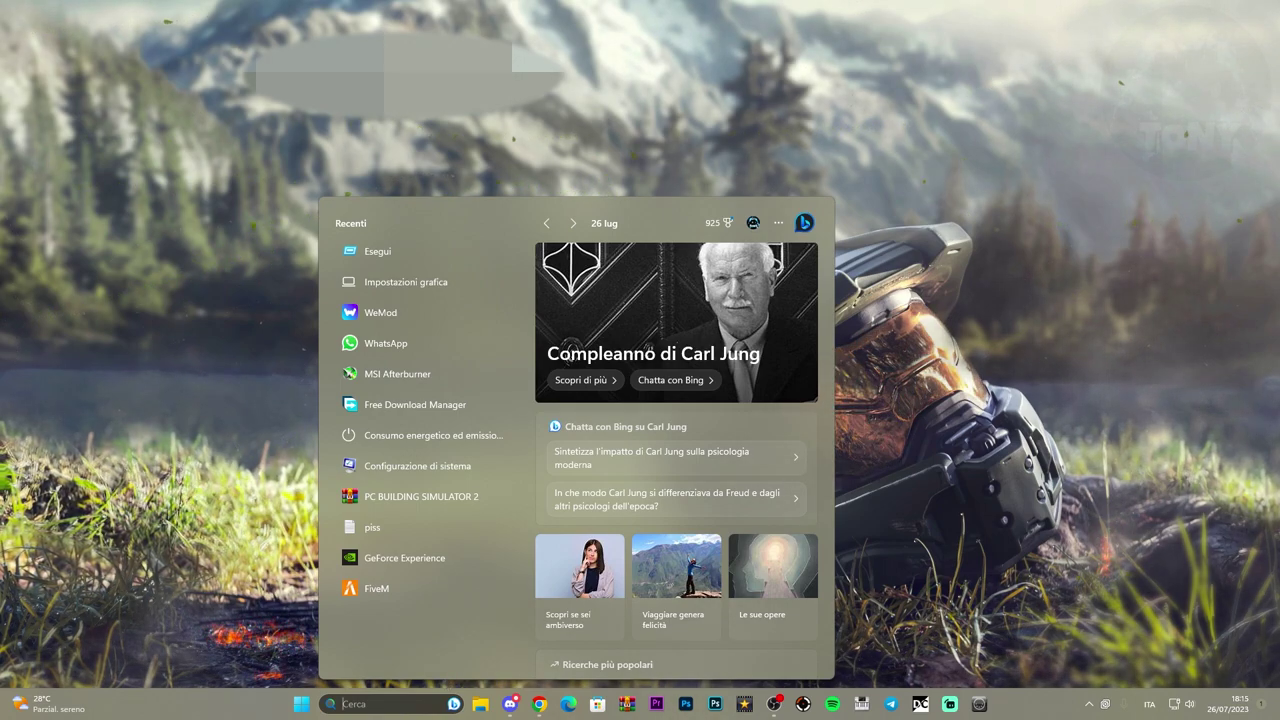
text(pann)
key(BackSpace)
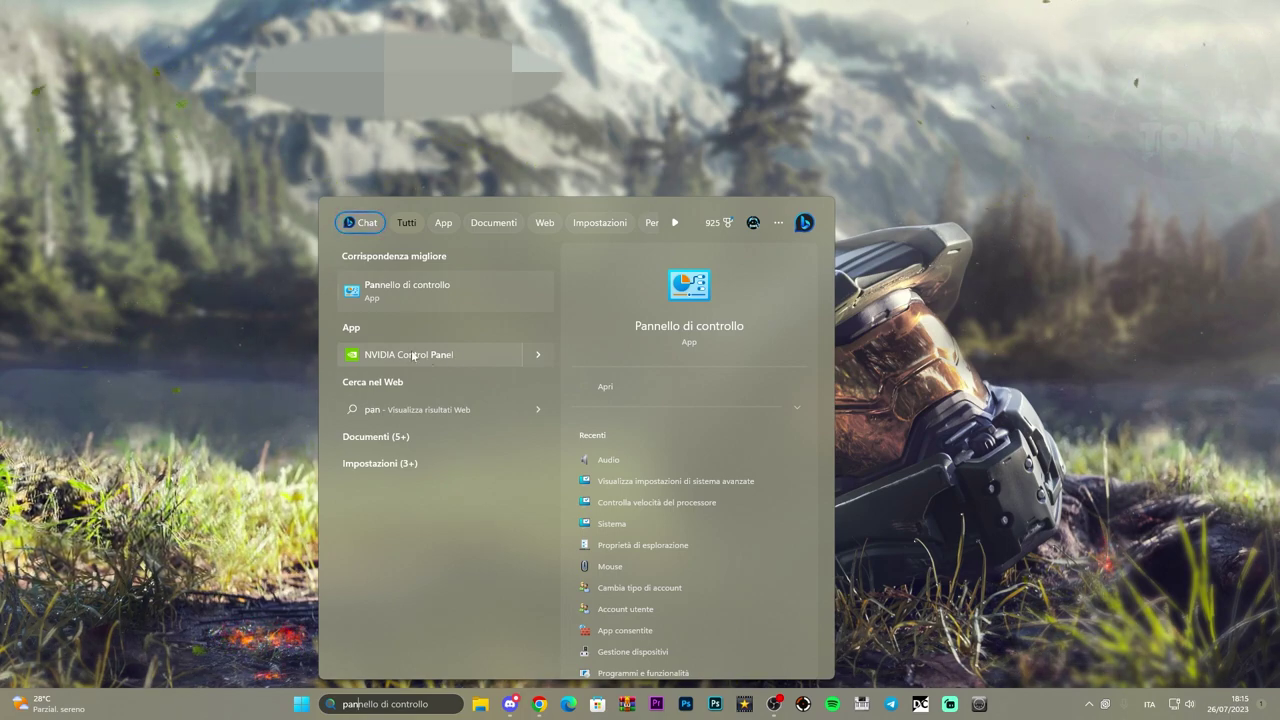
click(421, 357)
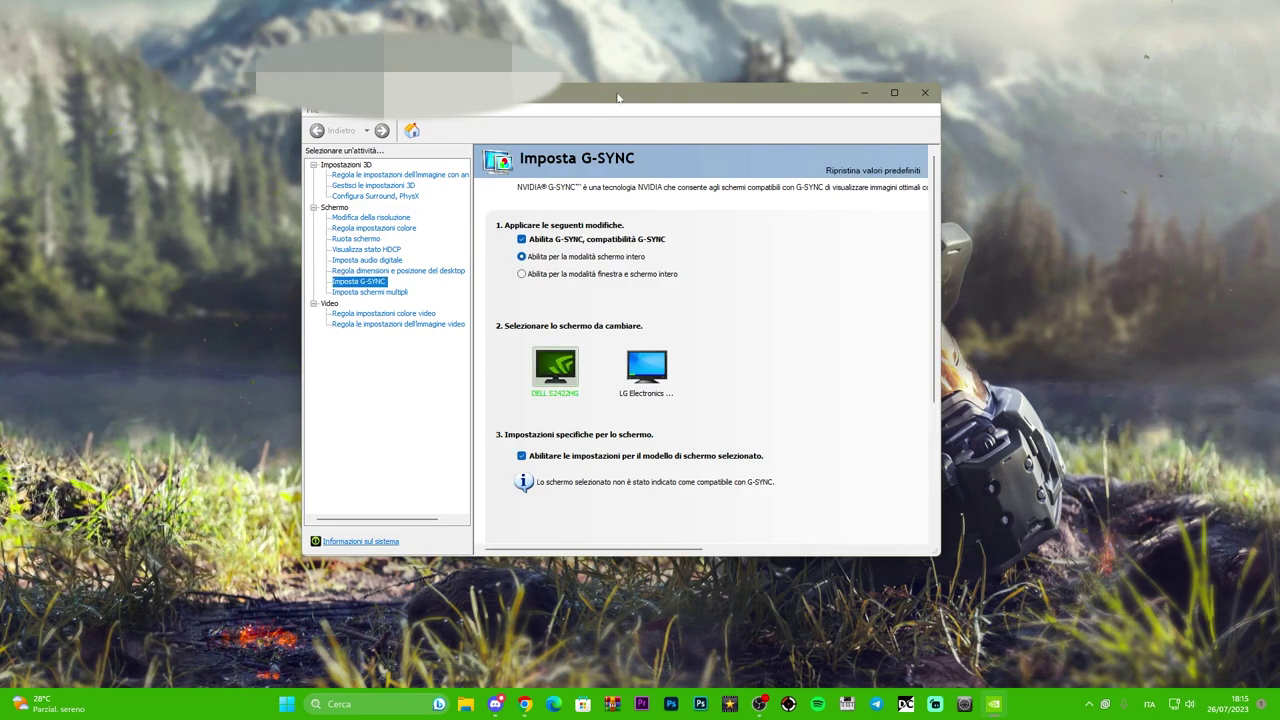
Open Gestisci le impostazioni 3D and look over the global 3D settings
drag(618, 97, 614, 101)
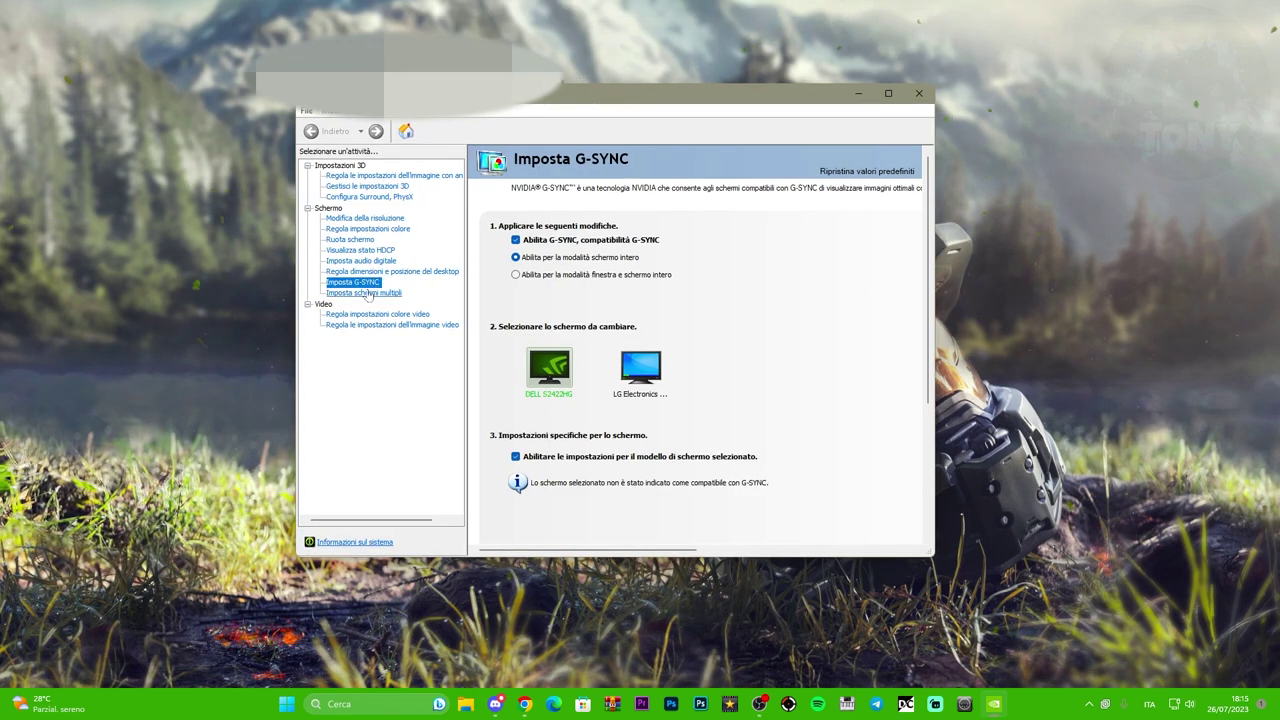
click(366, 186)
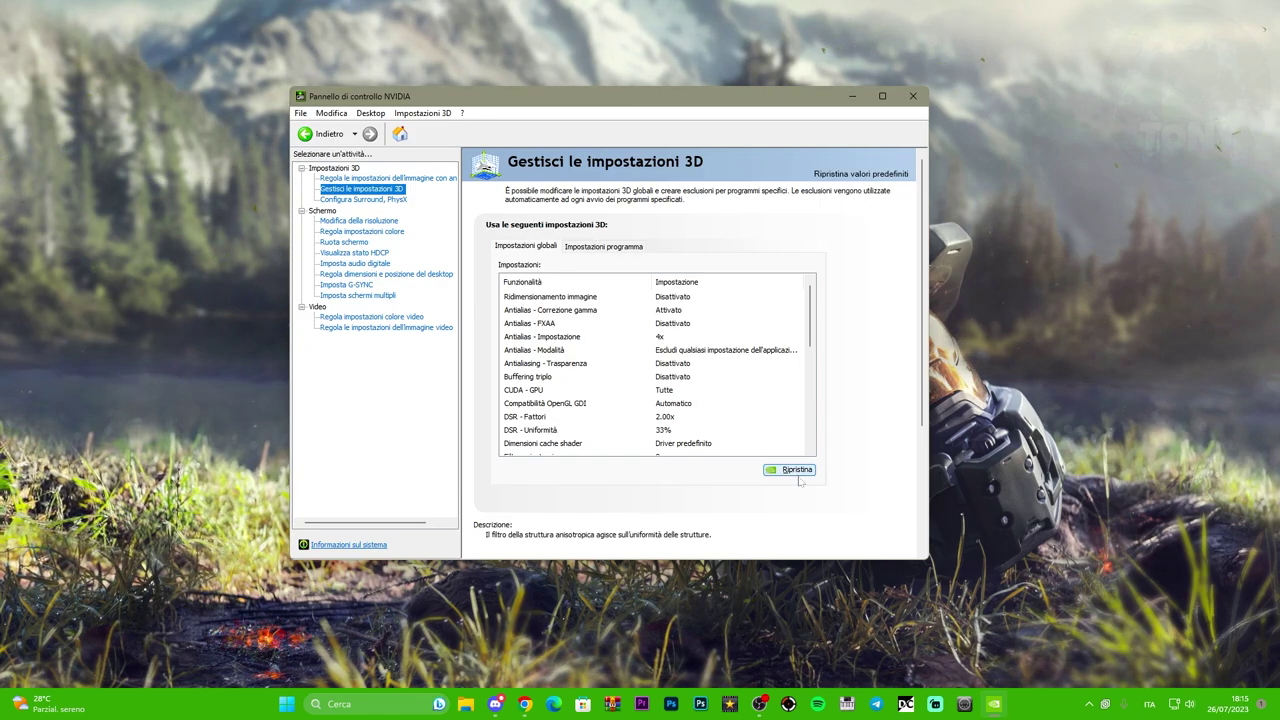
scroll(748, 357, down, 5)
scroll(750, 360, up, 5)
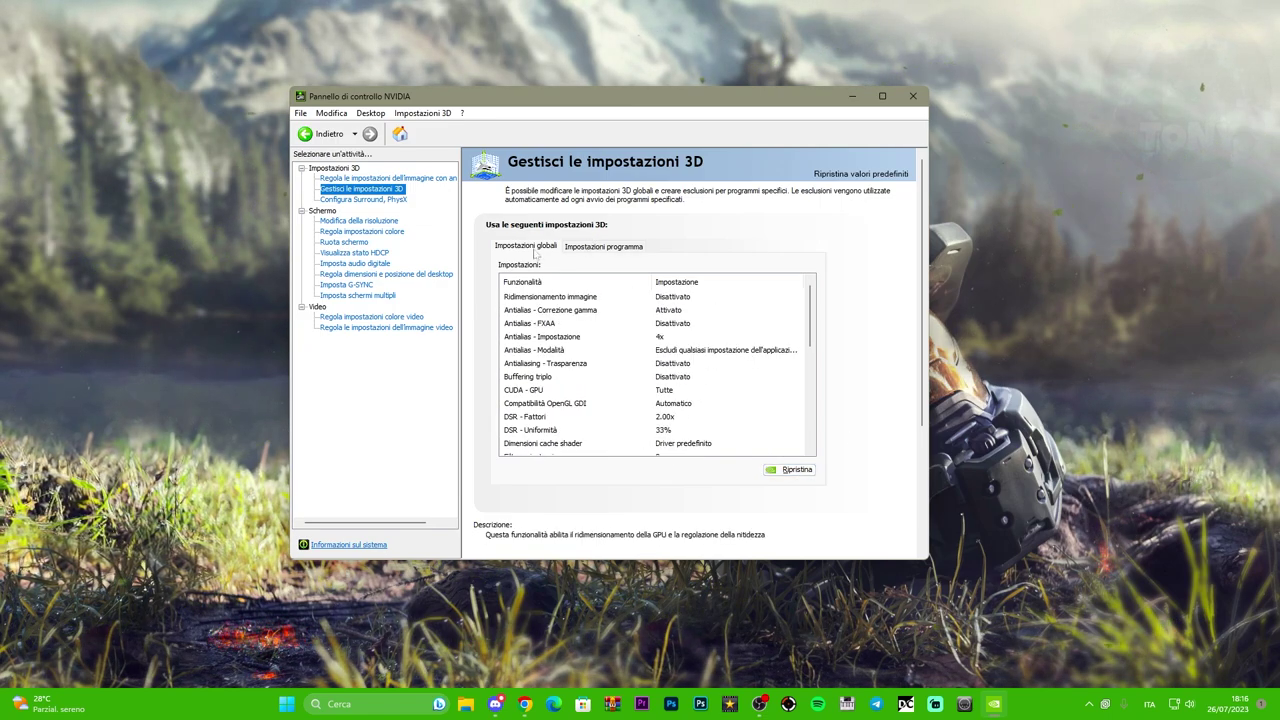
Add the TLauncher application from the .minecraft folder as a program with its own 3D settings
click(602, 246)
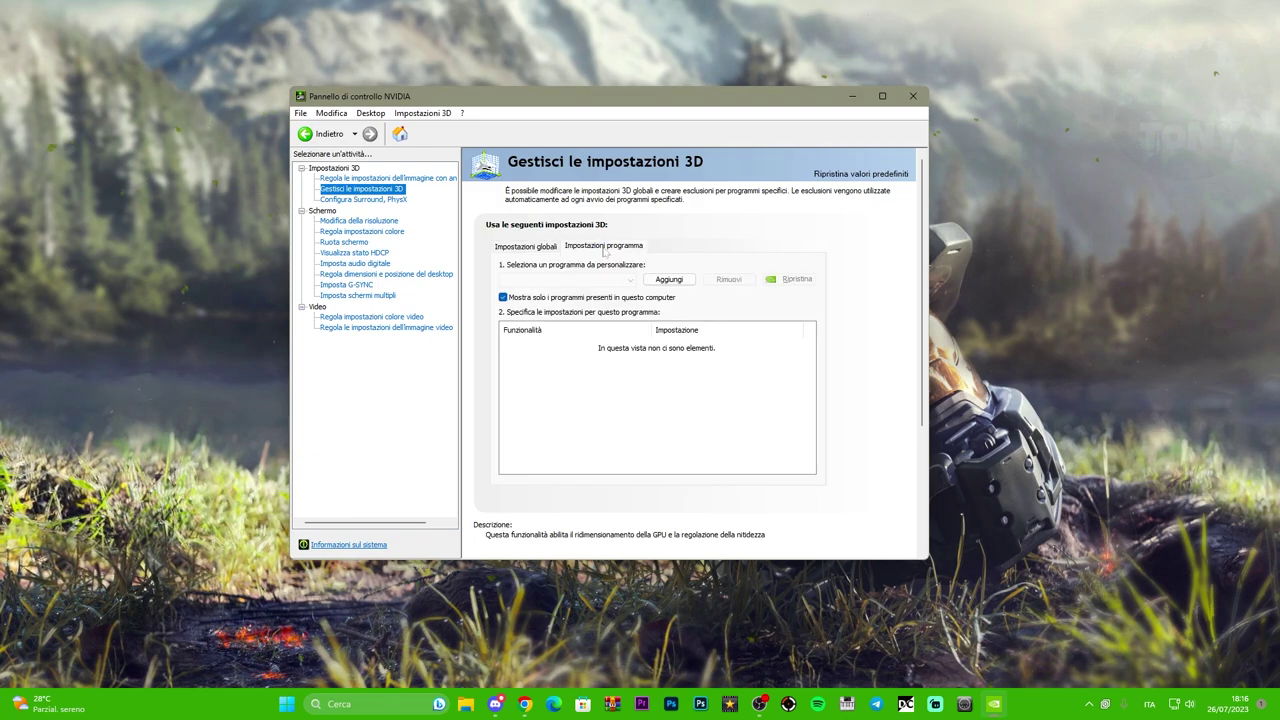
click(669, 280)
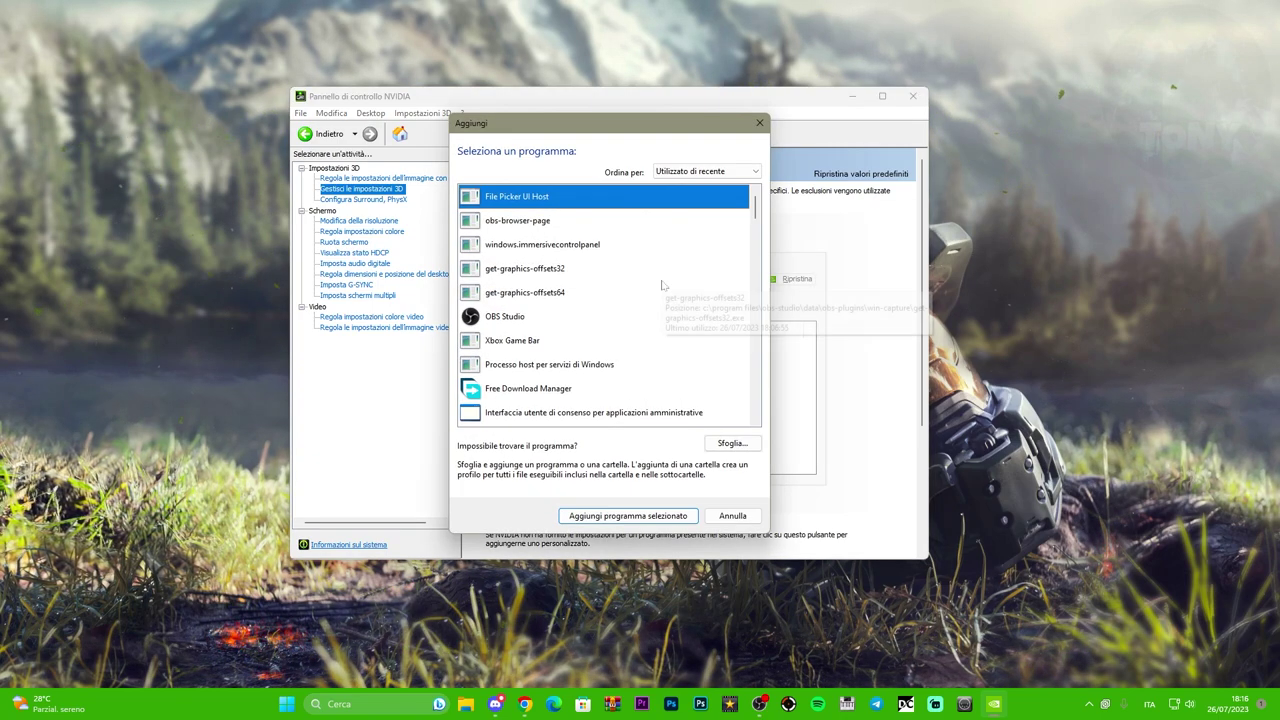
drag(755, 207, 766, 266)
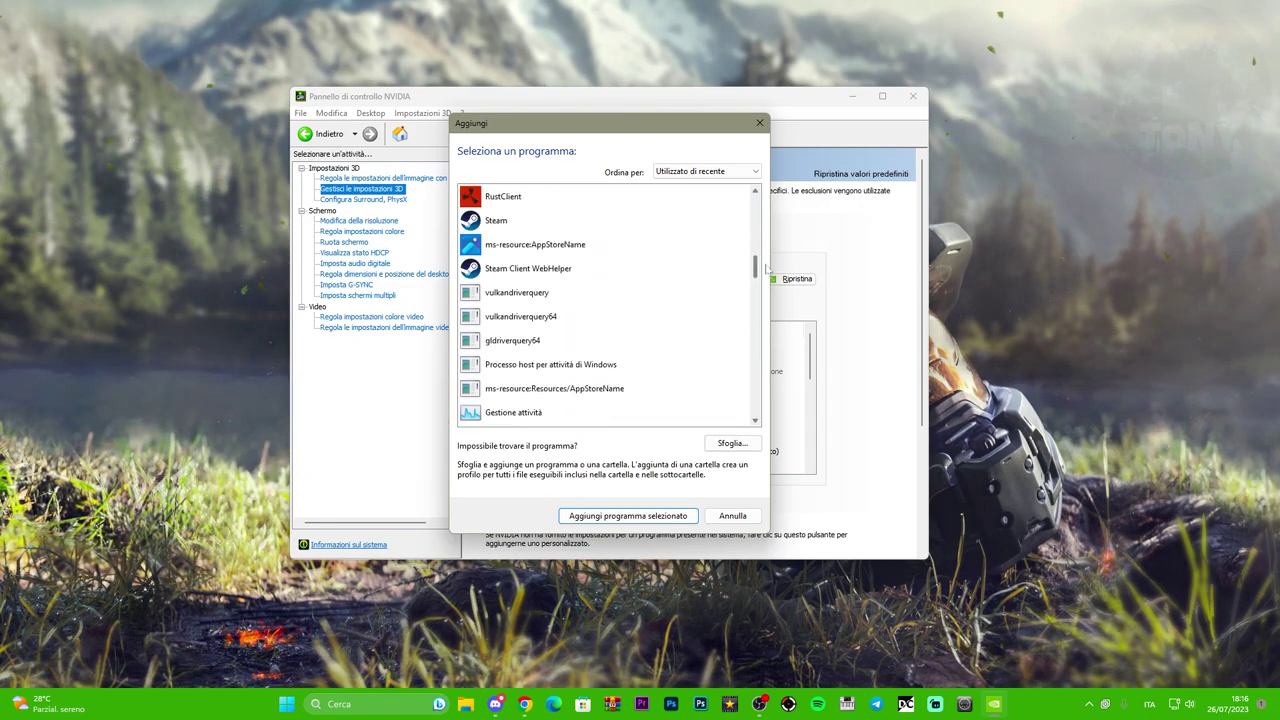
click(736, 444)
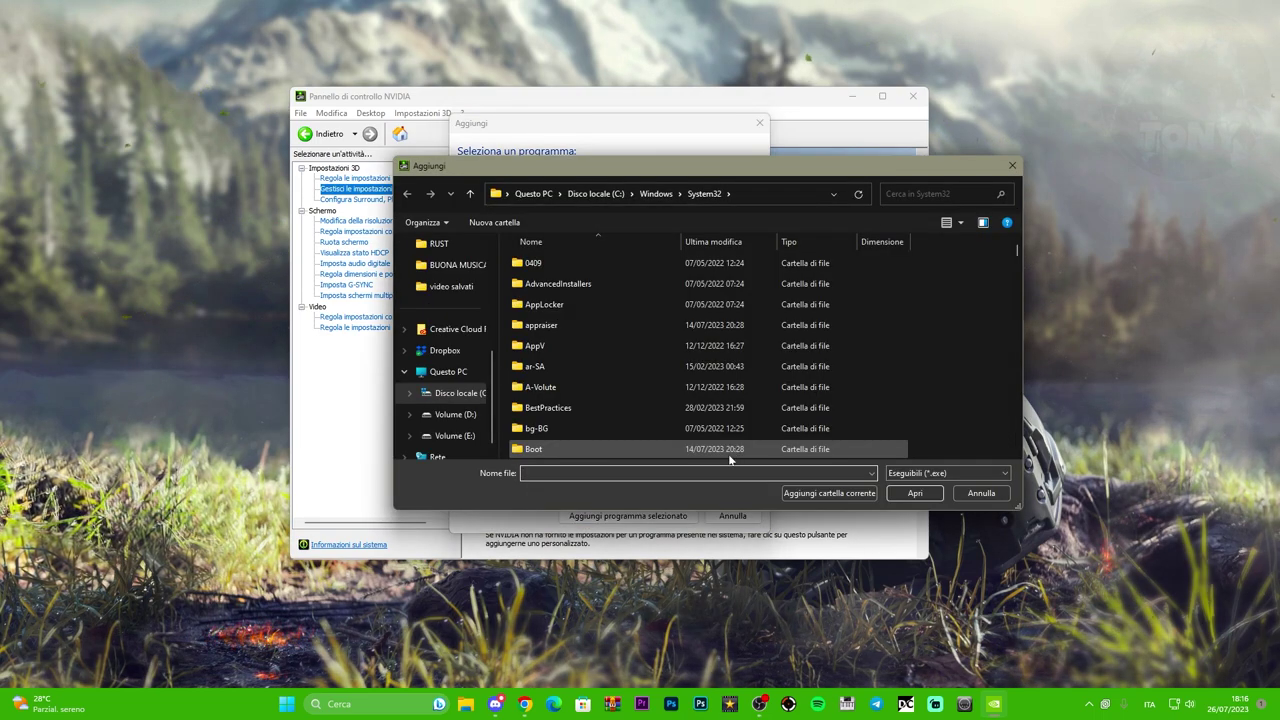
click(757, 191)
right_click(695, 193)
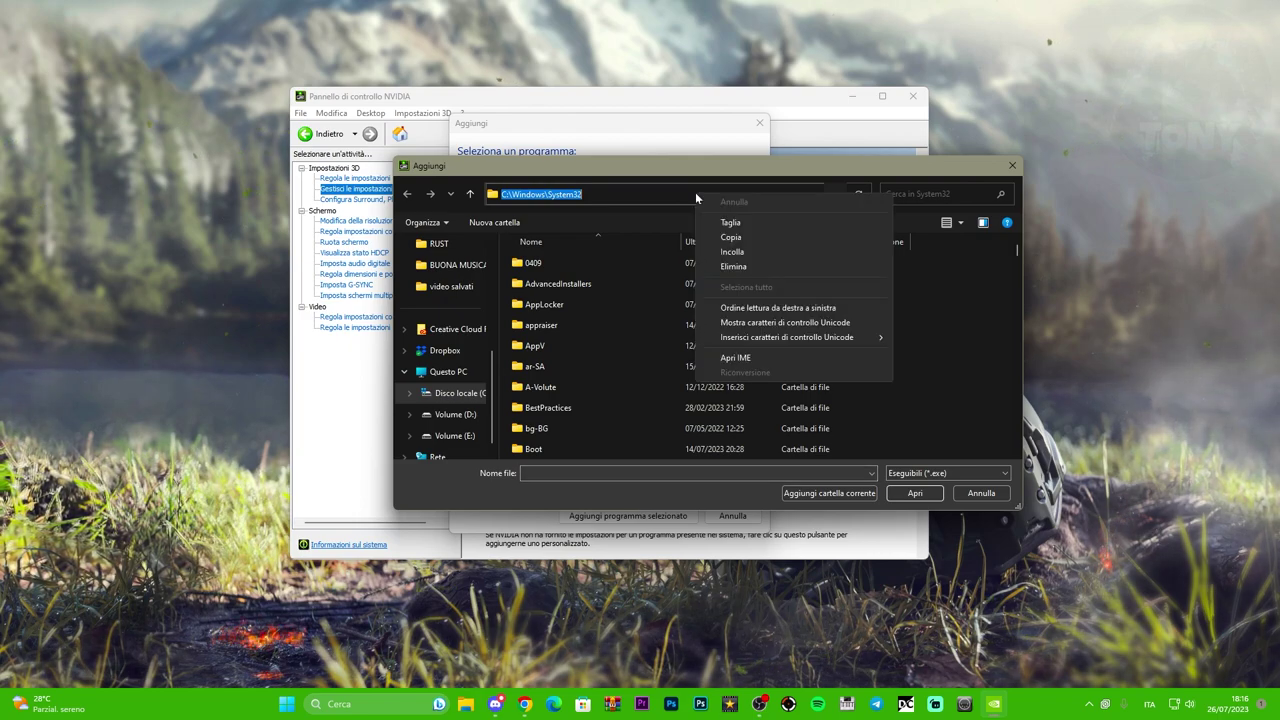
click(732, 254)
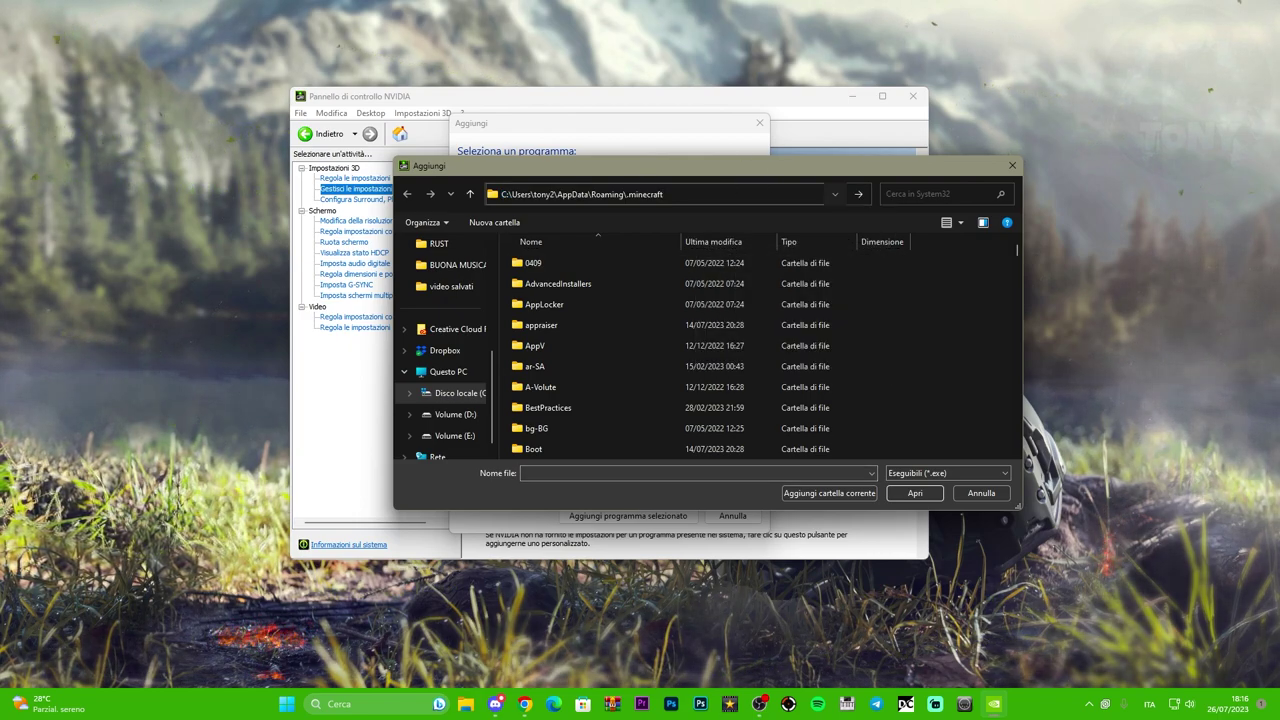
click(858, 194)
scroll(765, 333, down, 10)
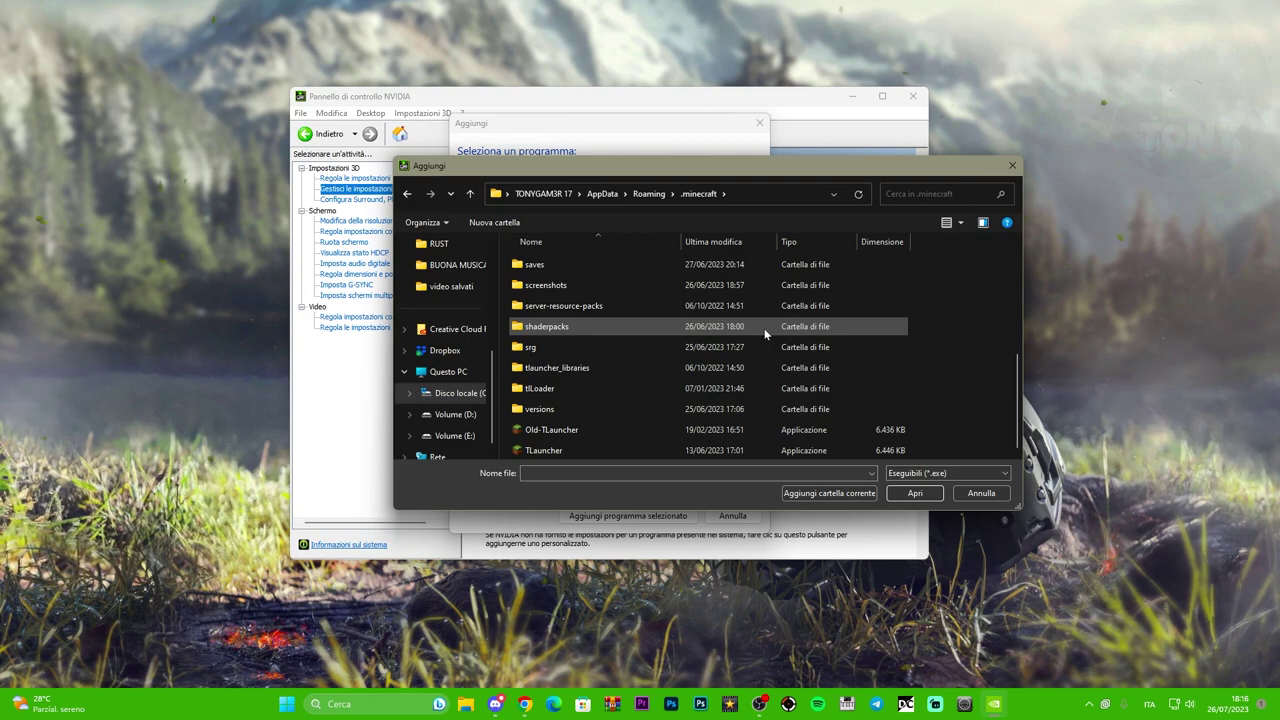
click(573, 449)
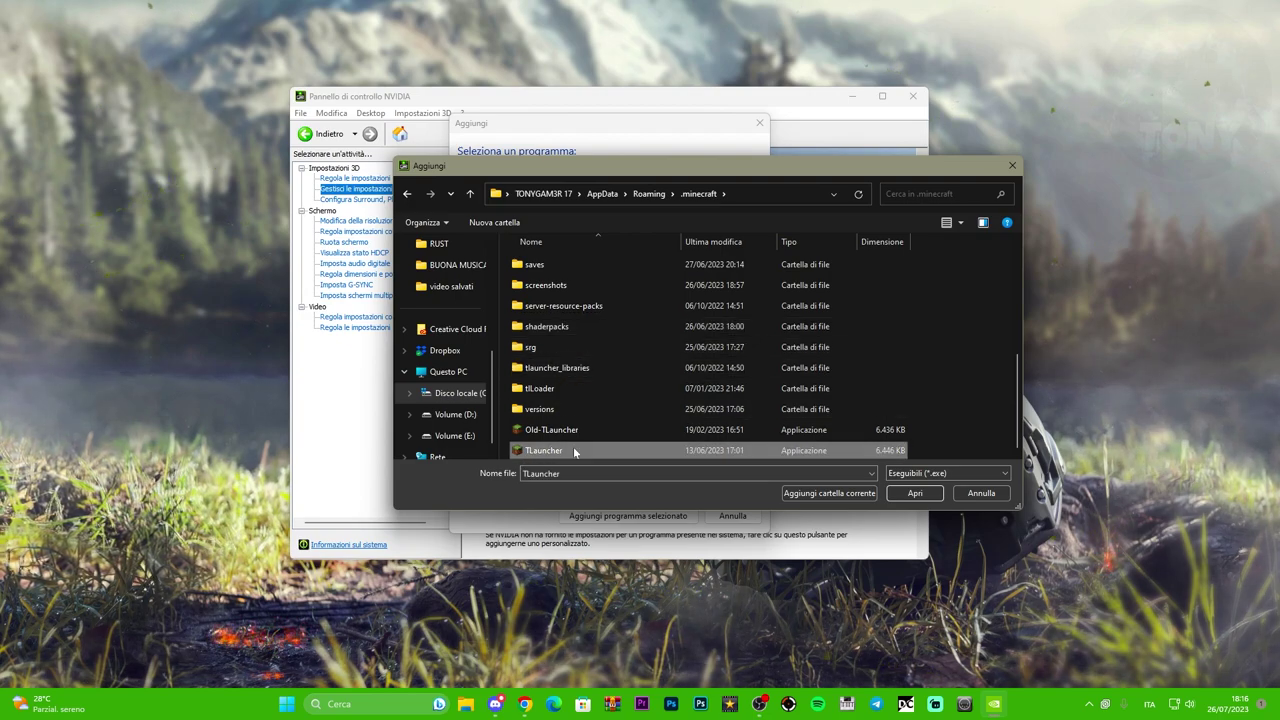
click(914, 494)
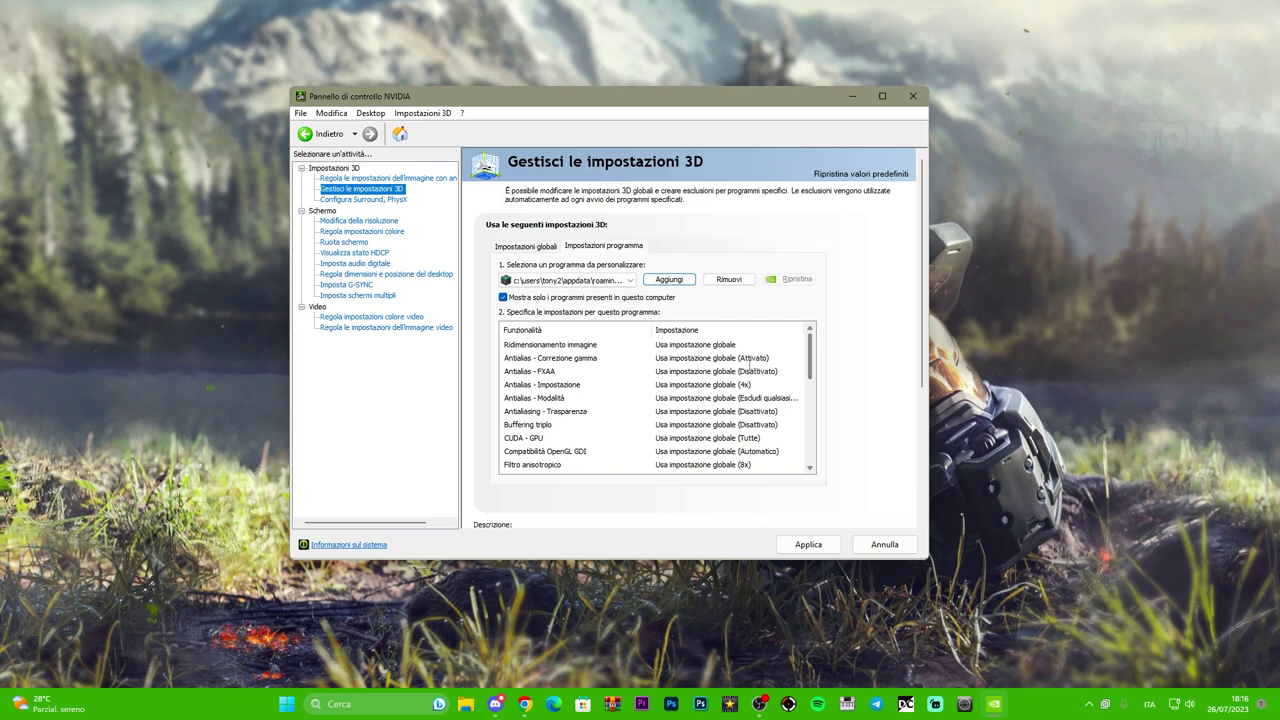
For TLauncher, set Ridimensionamento immagine to Disattivato and Antialias - Correzione gamma to Attivato
click(630, 345)
click(717, 346)
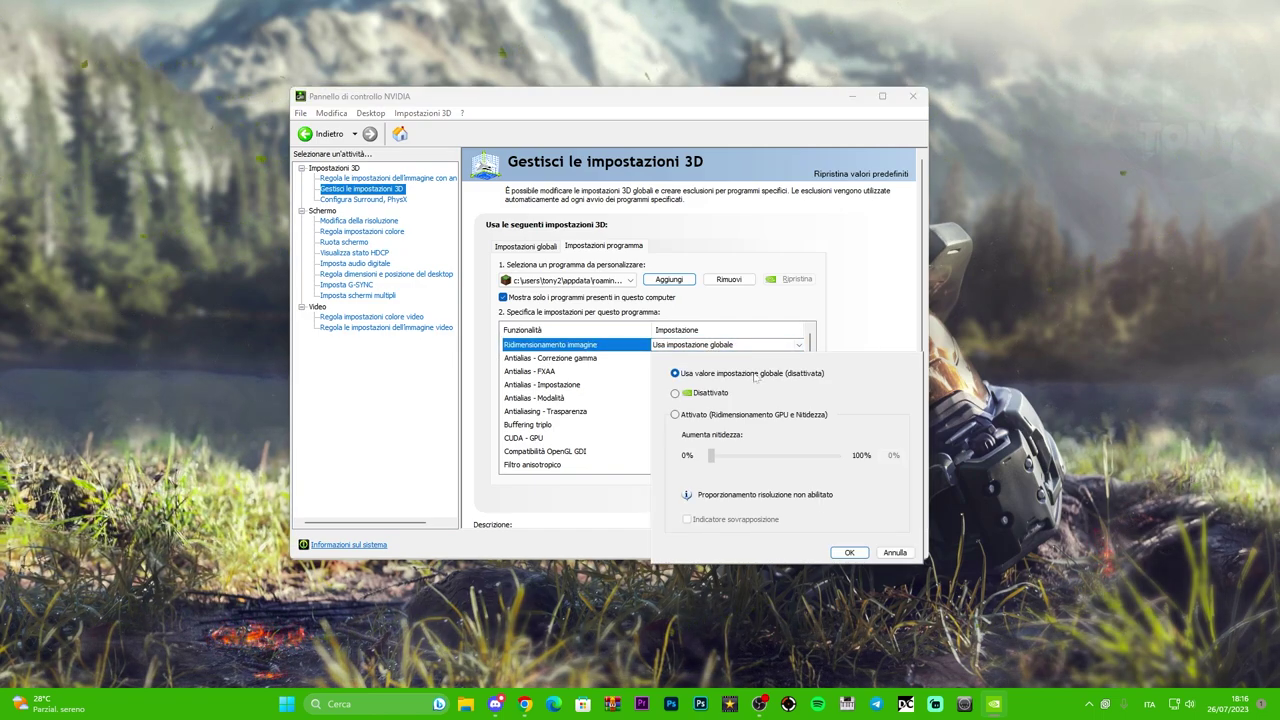
click(675, 393)
click(862, 552)
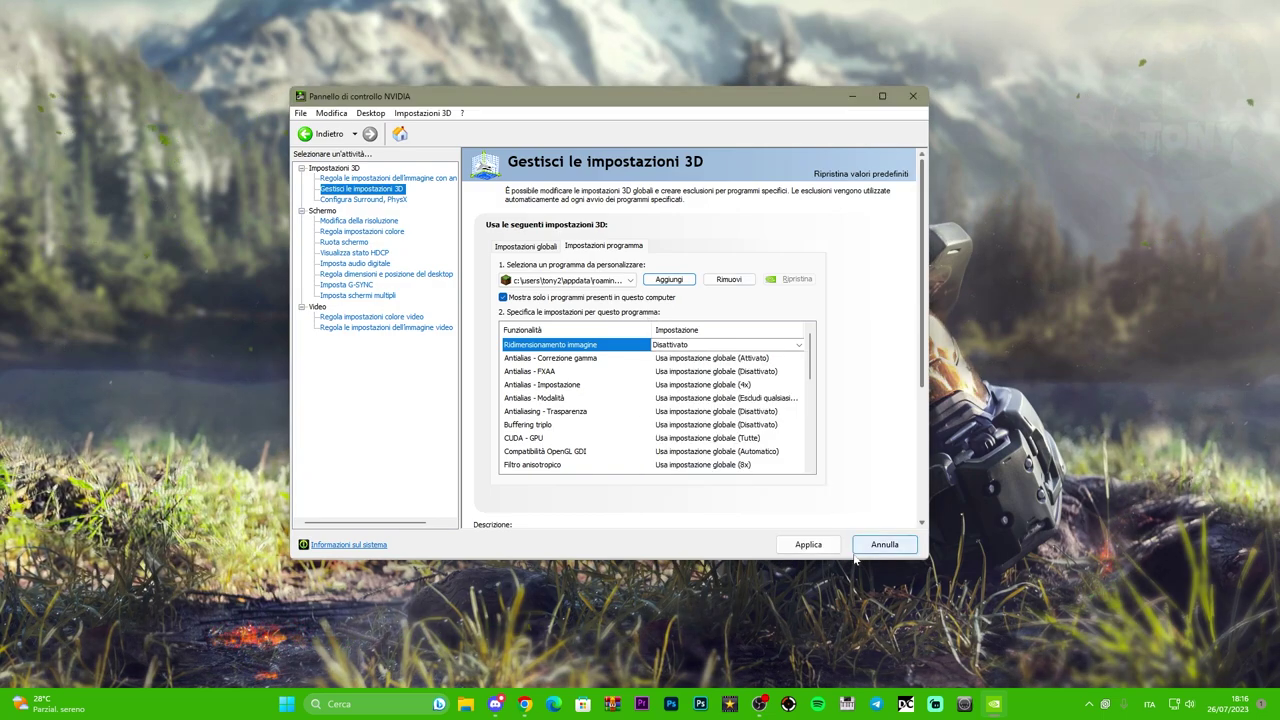
click(647, 358)
click(710, 358)
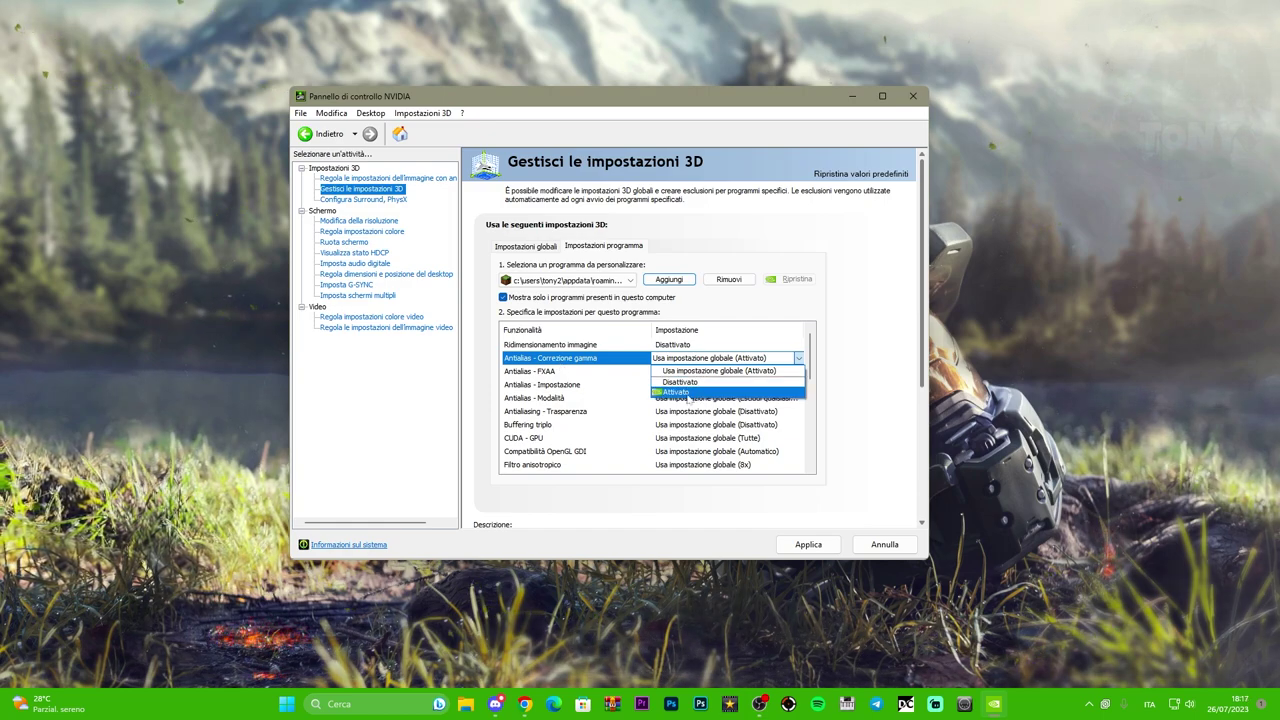
click(682, 392)
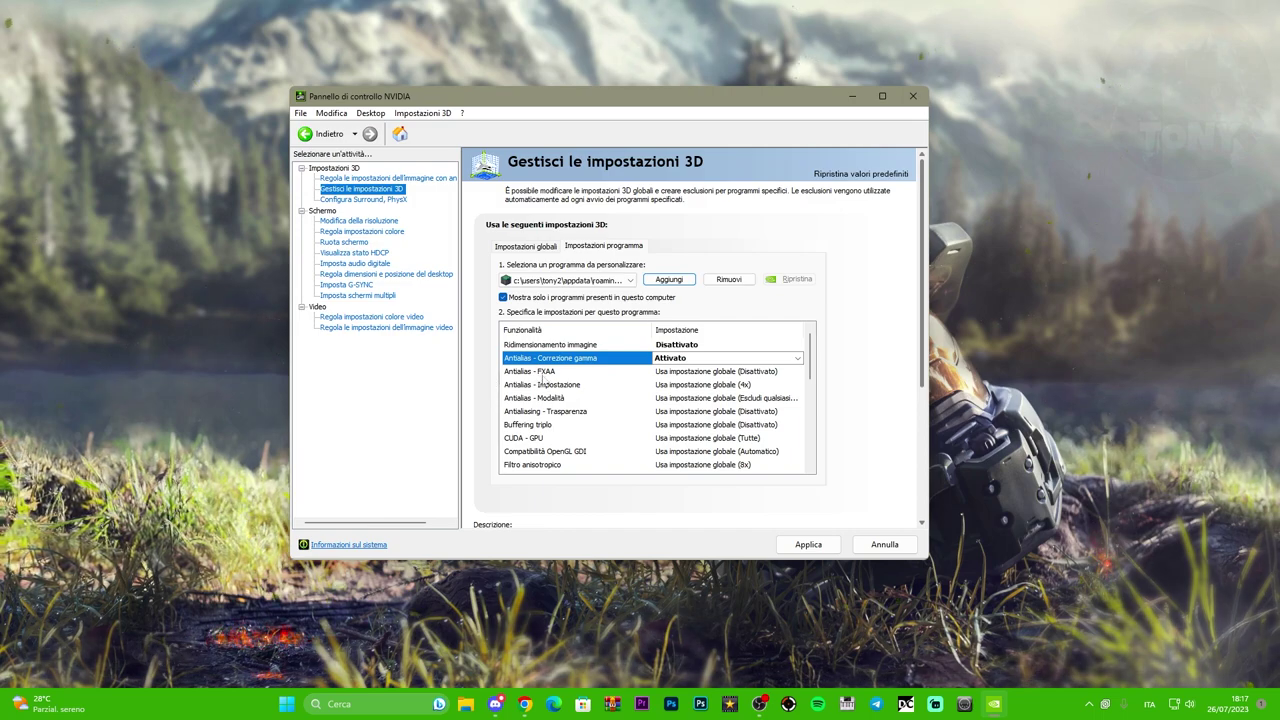
Set Antialias - FXAA to Disattivato and Antialias - Impostazione to 4x in TLauncher's program settings
click(695, 371)
click(700, 371)
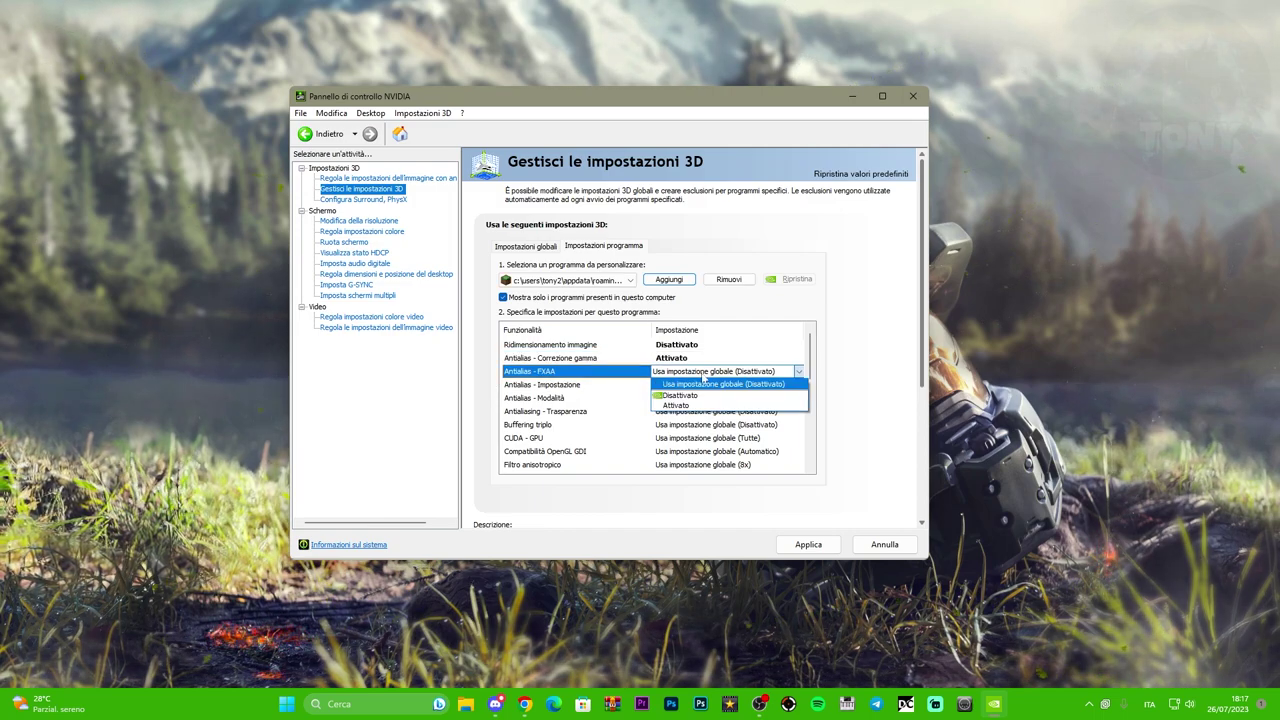
click(688, 397)
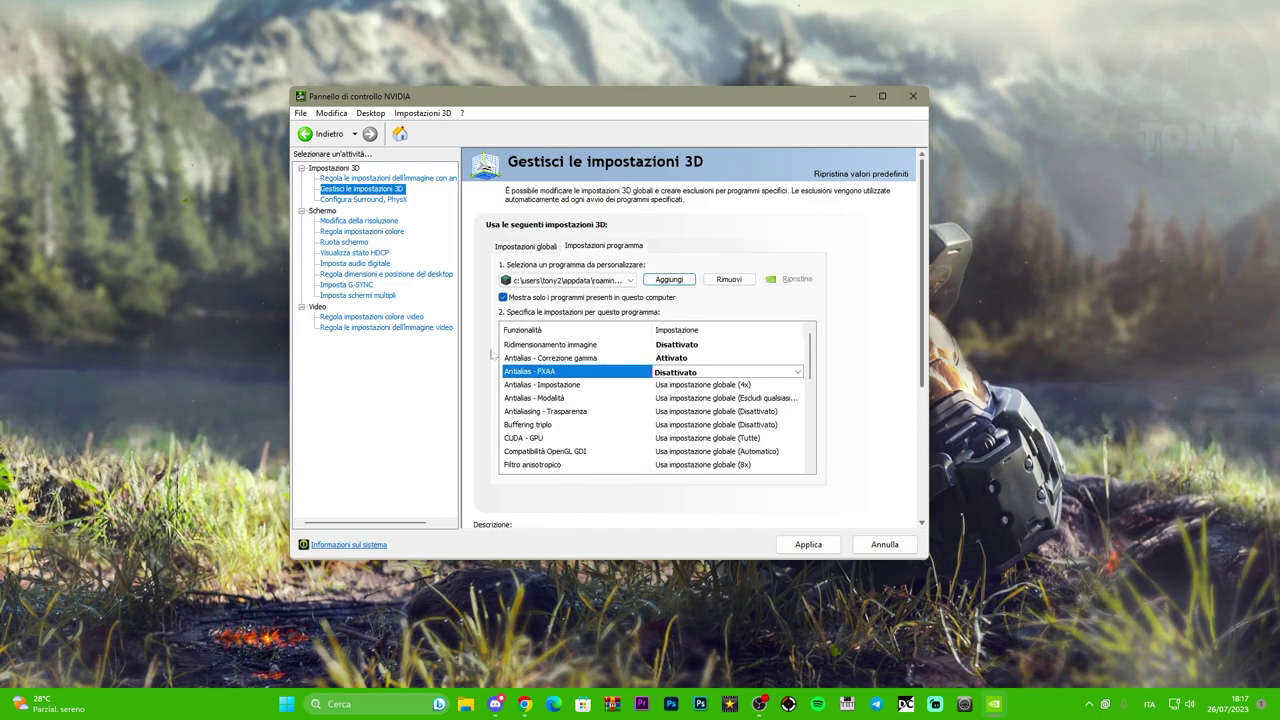
click(695, 384)
click(700, 384)
click(674, 424)
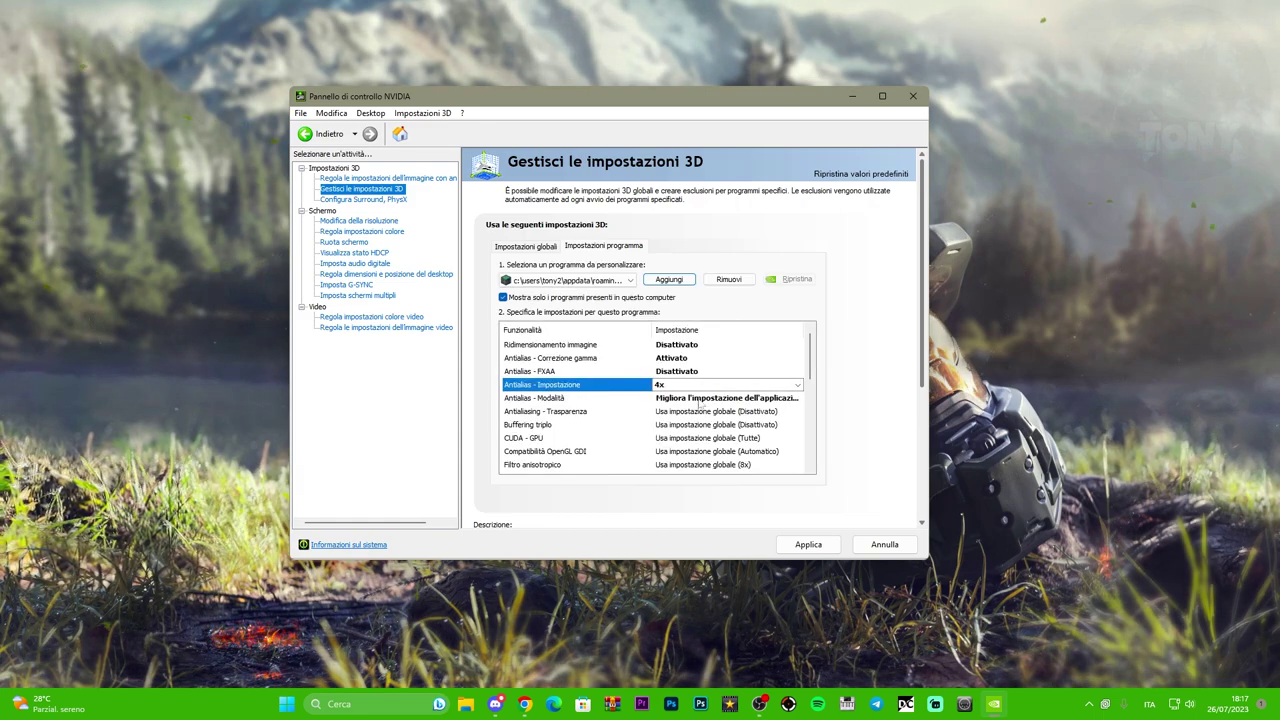
Set Antialias - Modalità to Escludi qualsiasi impostazione dell'applicazione and Antialiasing - Trasparenza to Disattivato
click(700, 398)
click(700, 398)
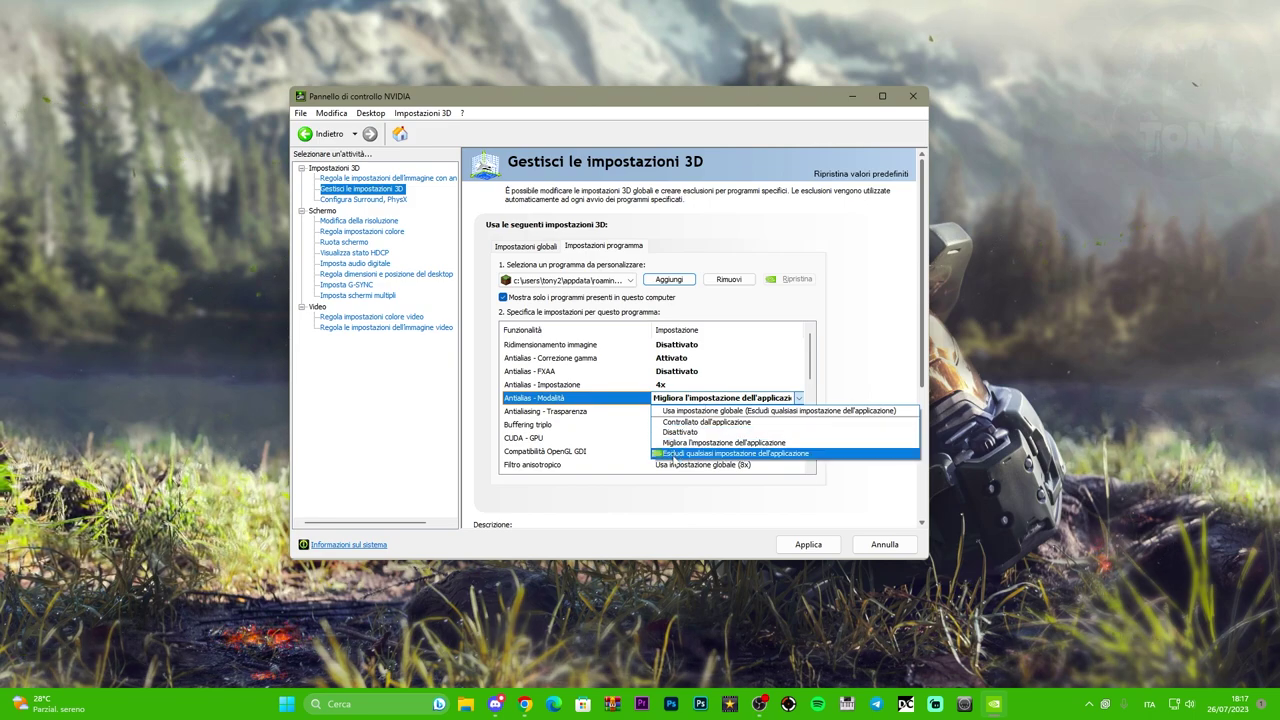
click(715, 455)
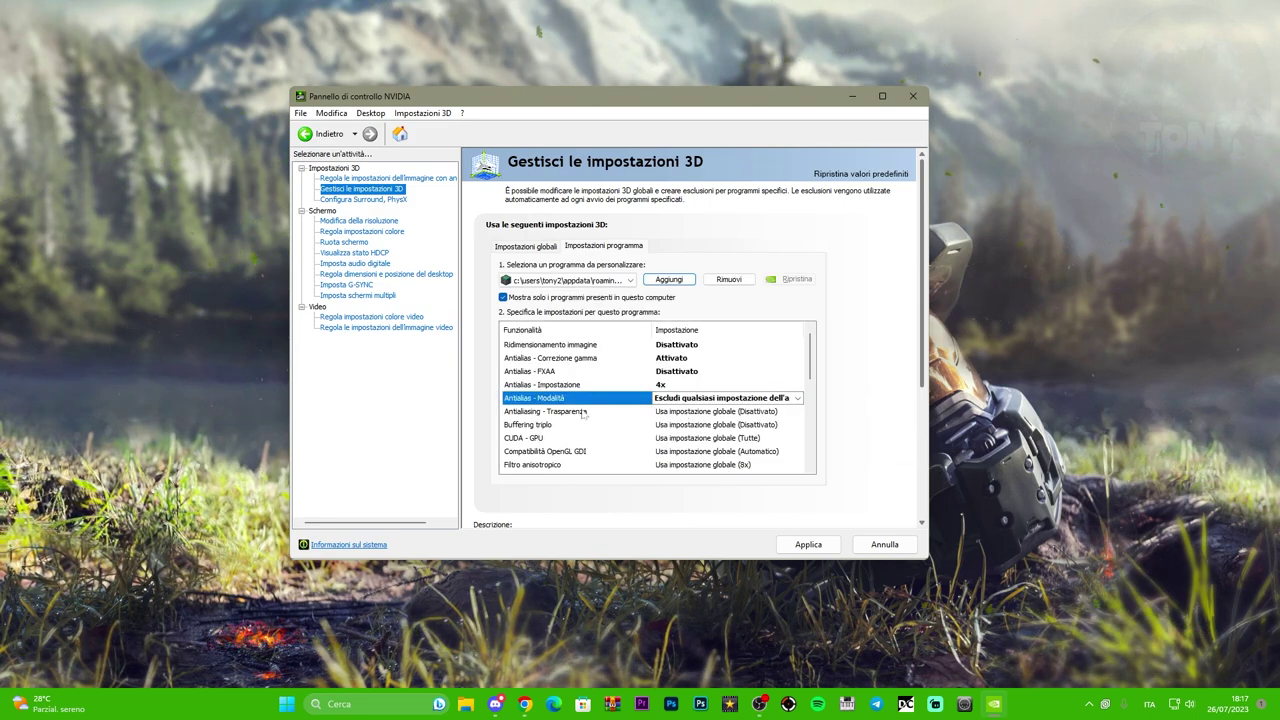
click(690, 411)
click(690, 411)
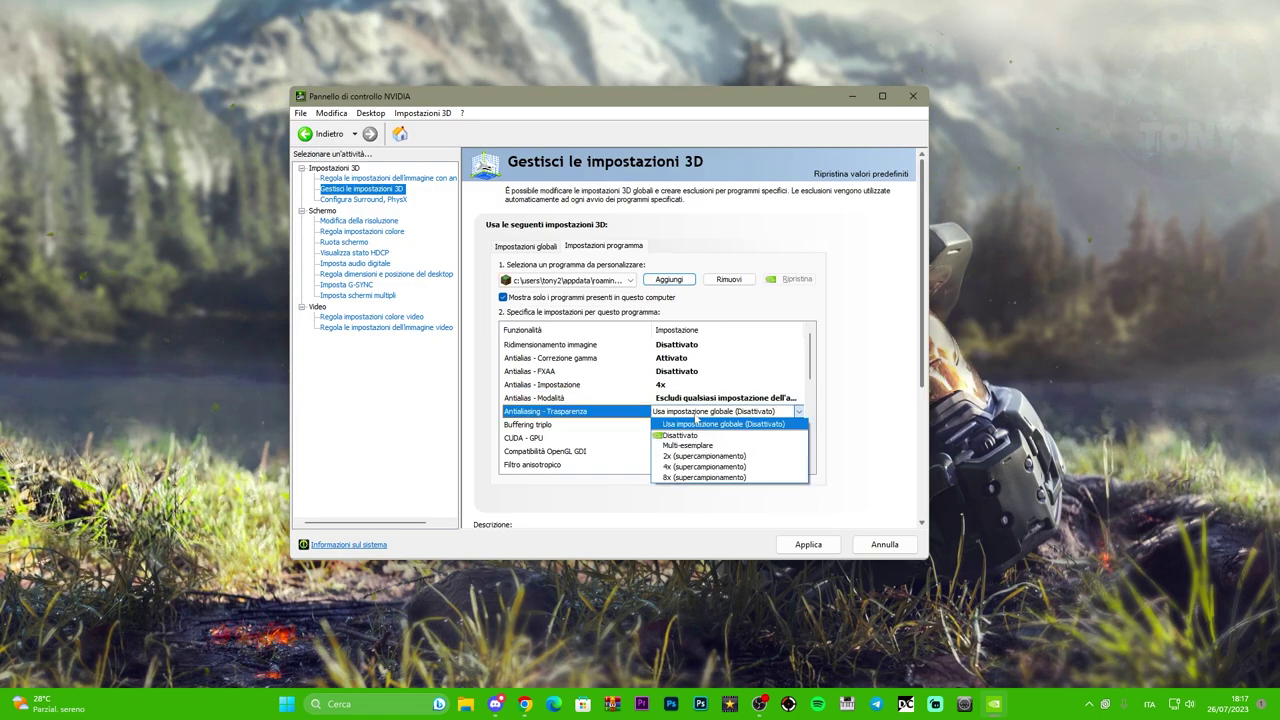
click(690, 435)
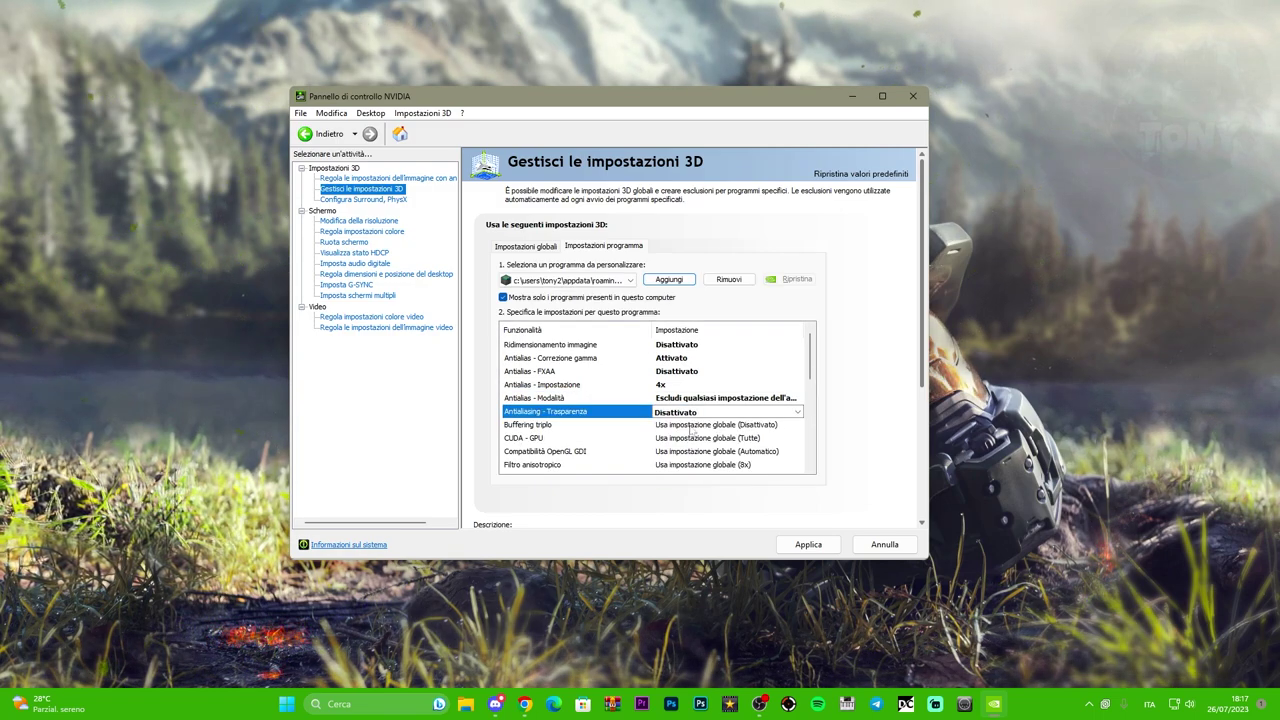
Set Buffering triplo to Disattivato in TLauncher's program settings
click(691, 425)
click(691, 425)
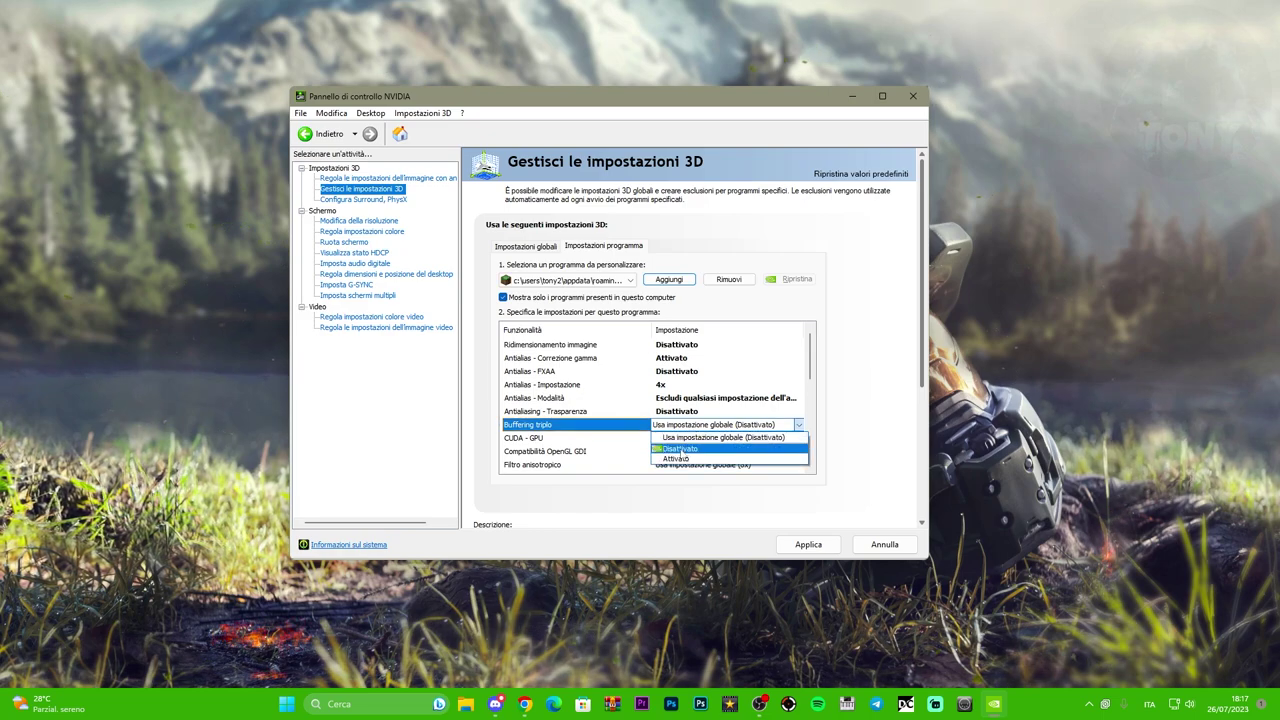
click(682, 451)
click(684, 439)
click(684, 439)
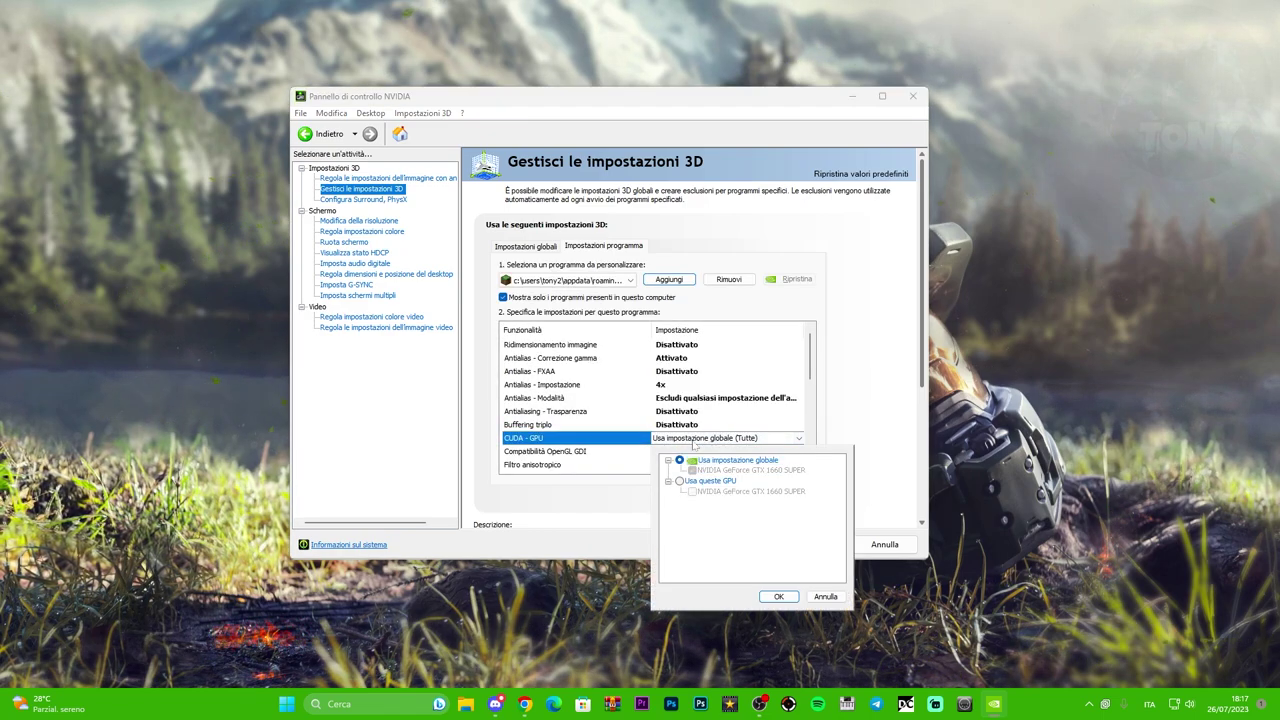
click(693, 441)
scroll(722, 407, down, 3)
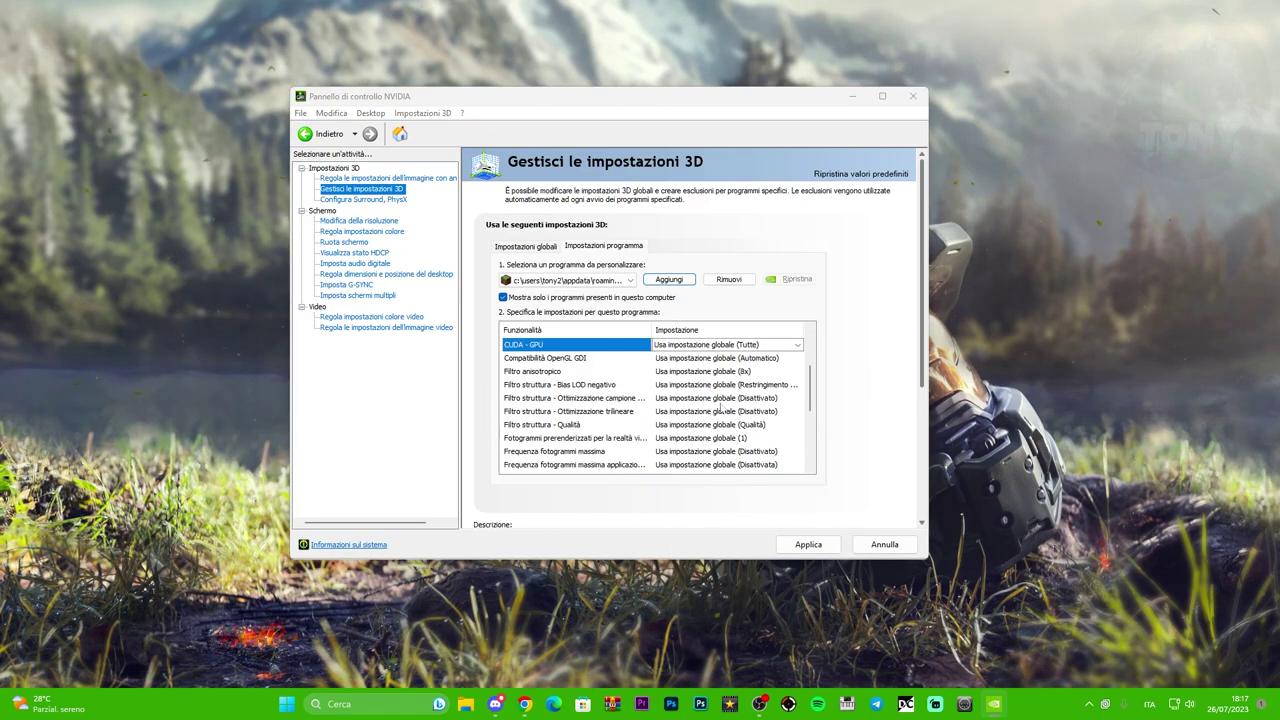
click(688, 346)
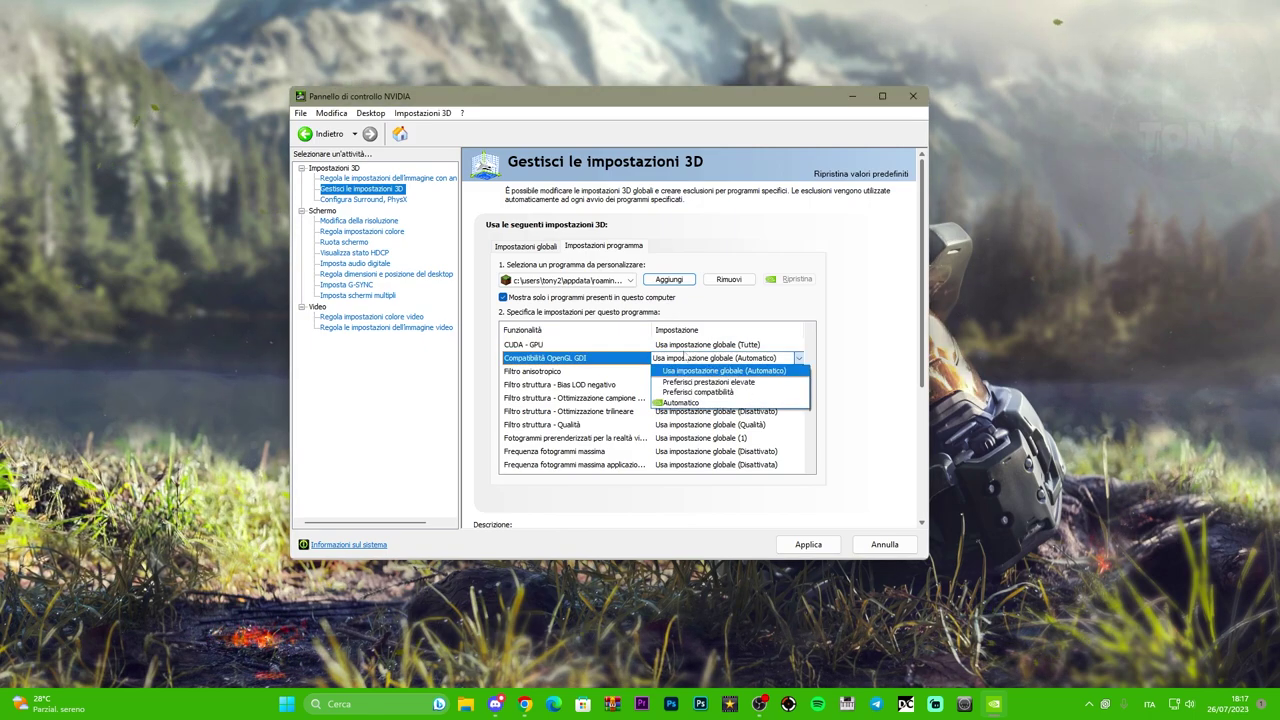
click(690, 368)
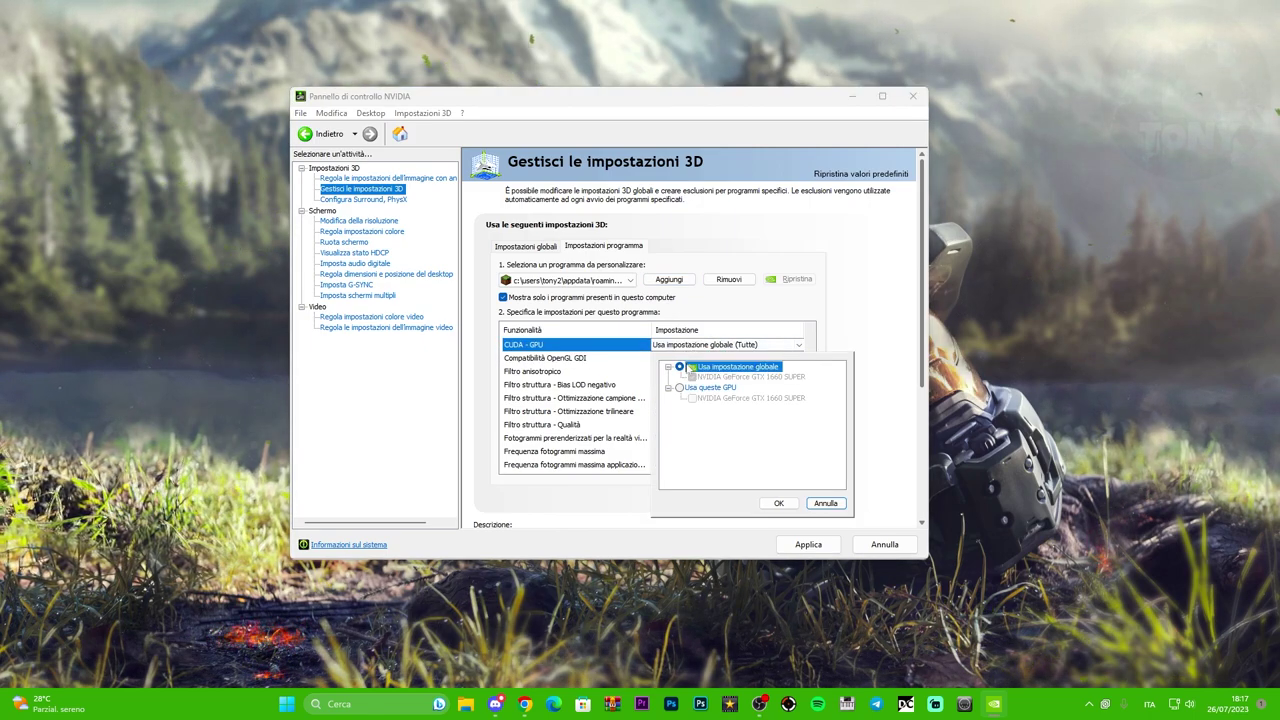
click(822, 503)
Set Compatibilità OpenGL GDI to Automatico and Filtro anisotropico to 8x for TLauncher
click(688, 358)
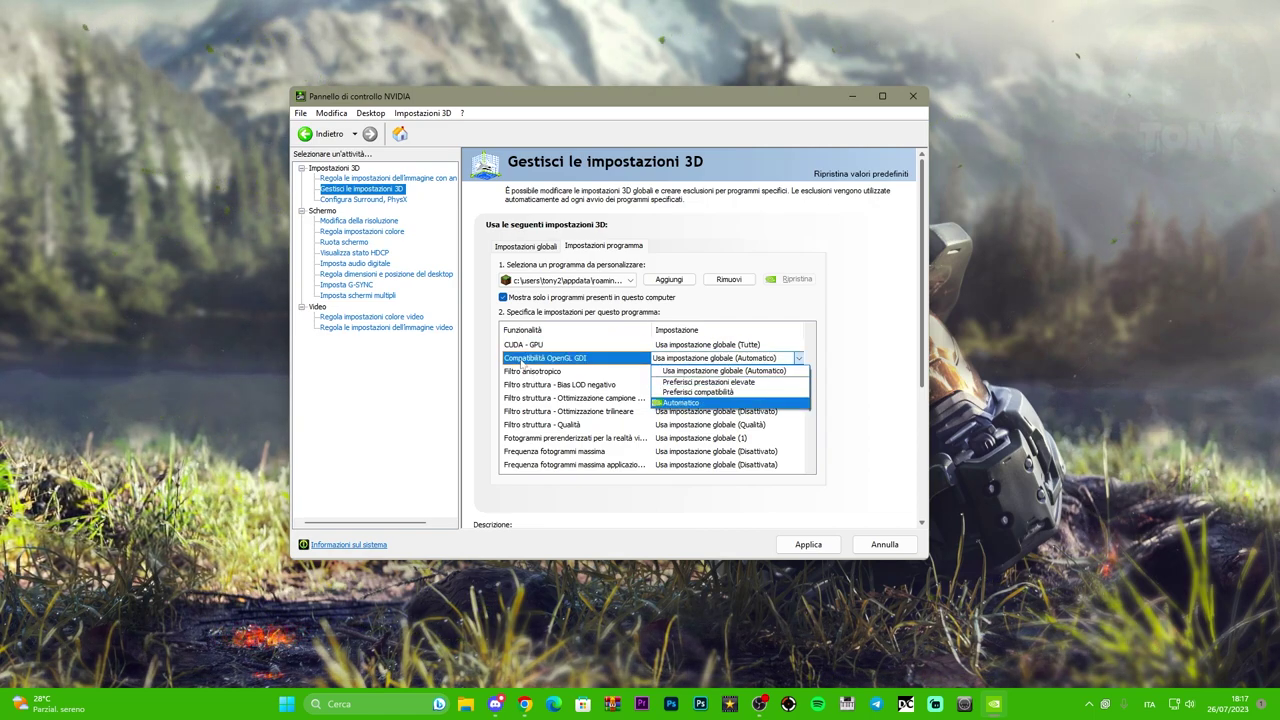
click(700, 402)
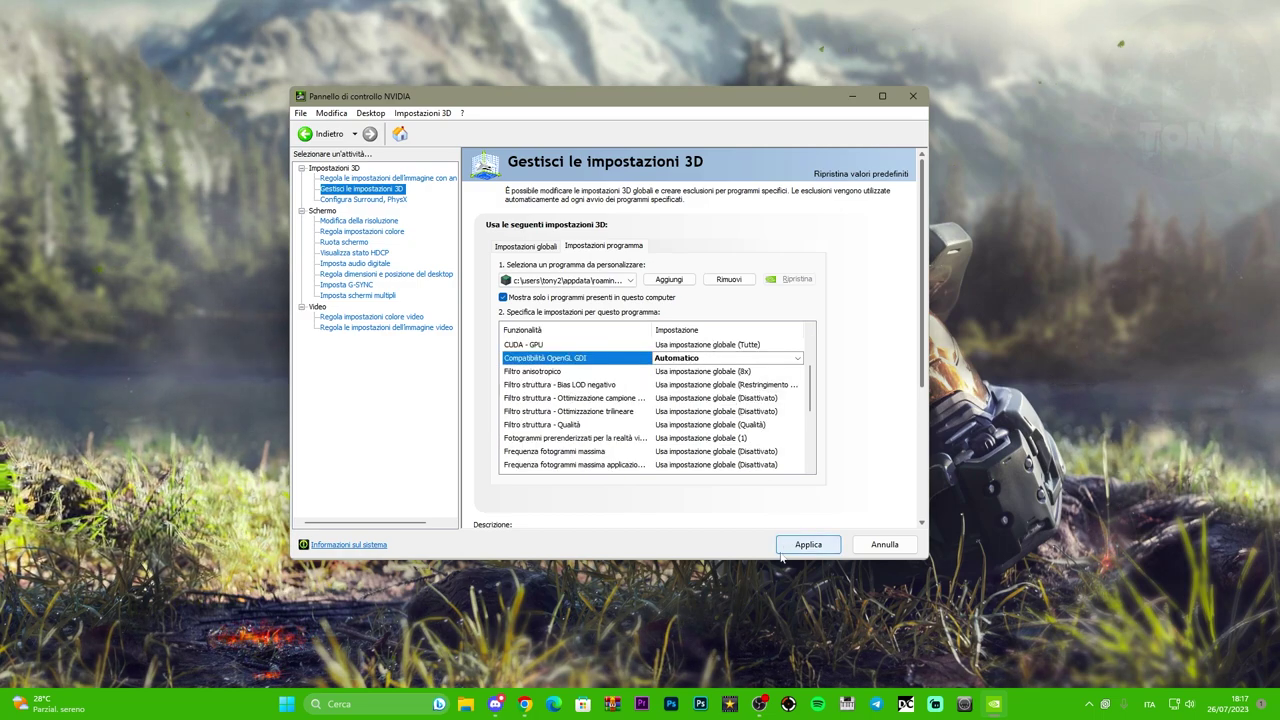
drag(693, 95, 686, 114)
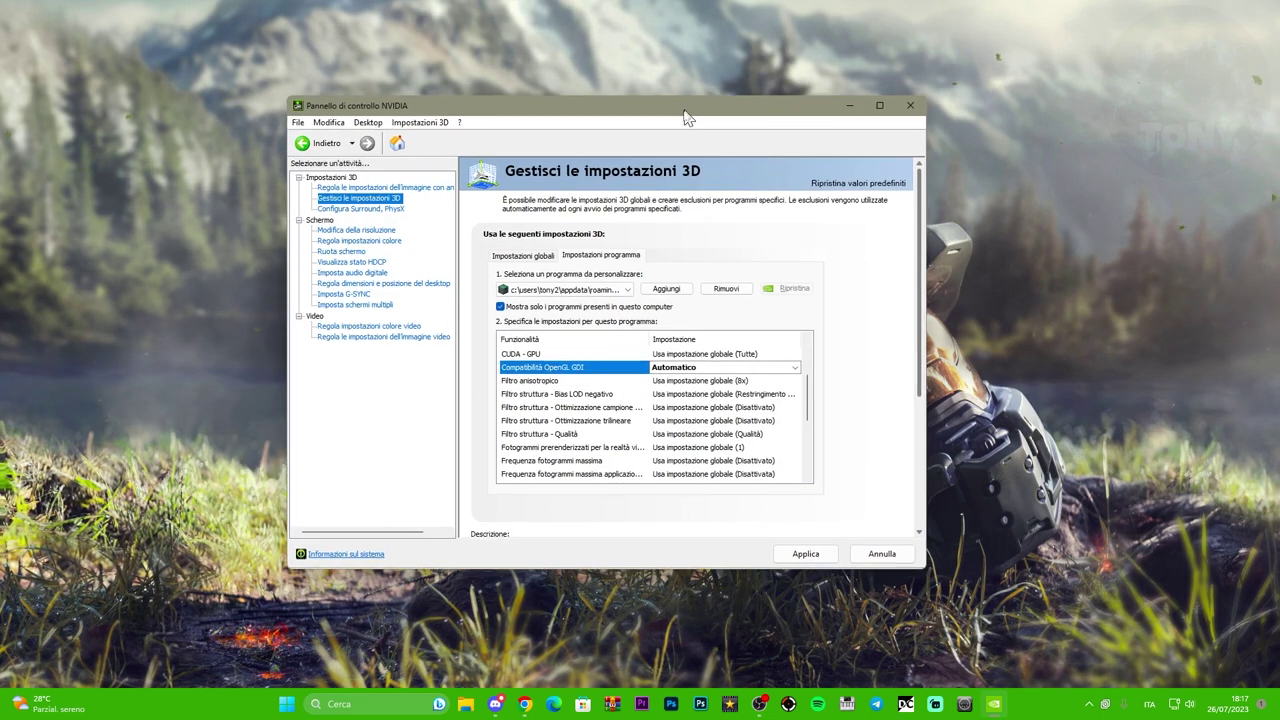
click(704, 393)
click(663, 460)
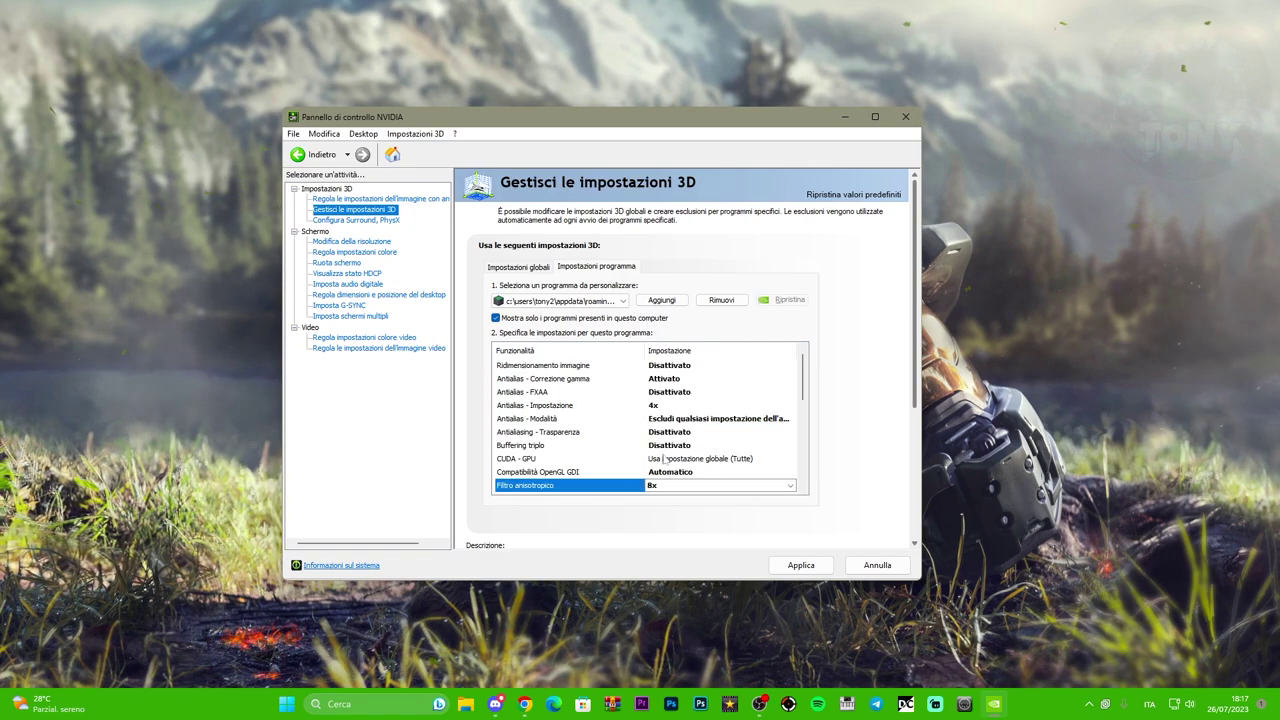
Set Filtro struttura - Ottimizzazione trilineare to Disattivato and Filtro struttura - Qualità to Qualità
scroll(711, 418, down, 2)
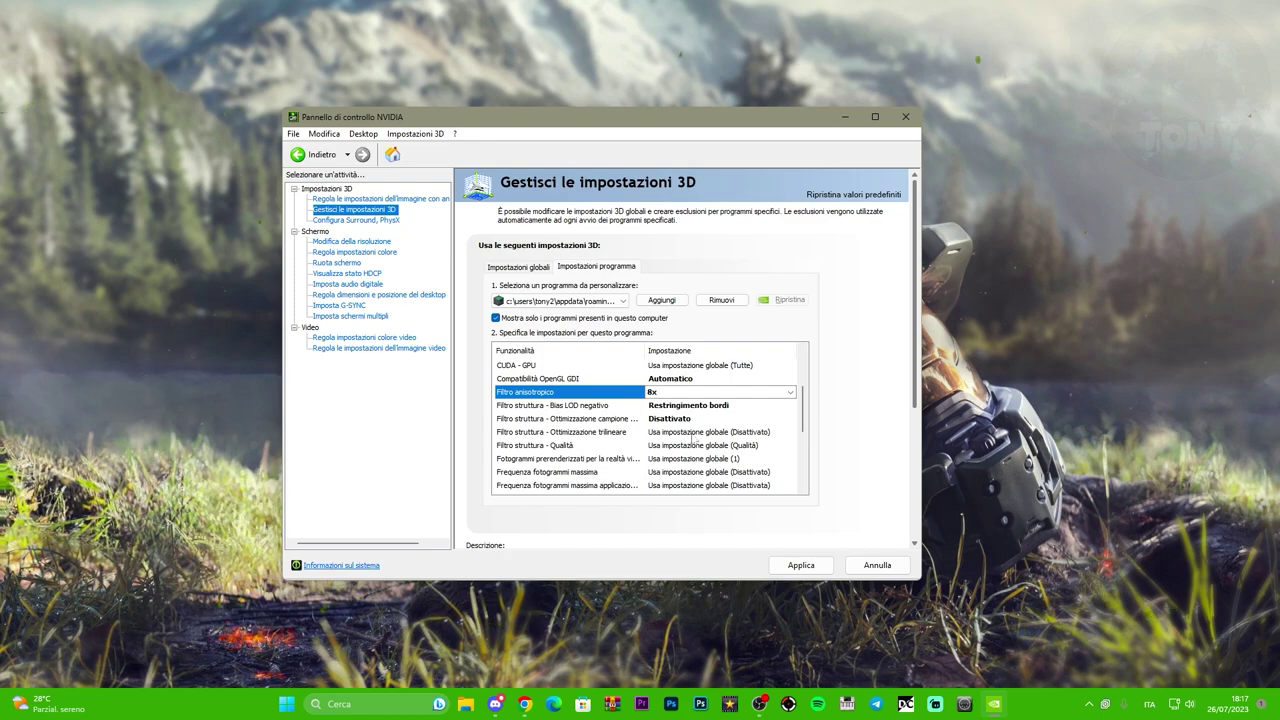
click(679, 433)
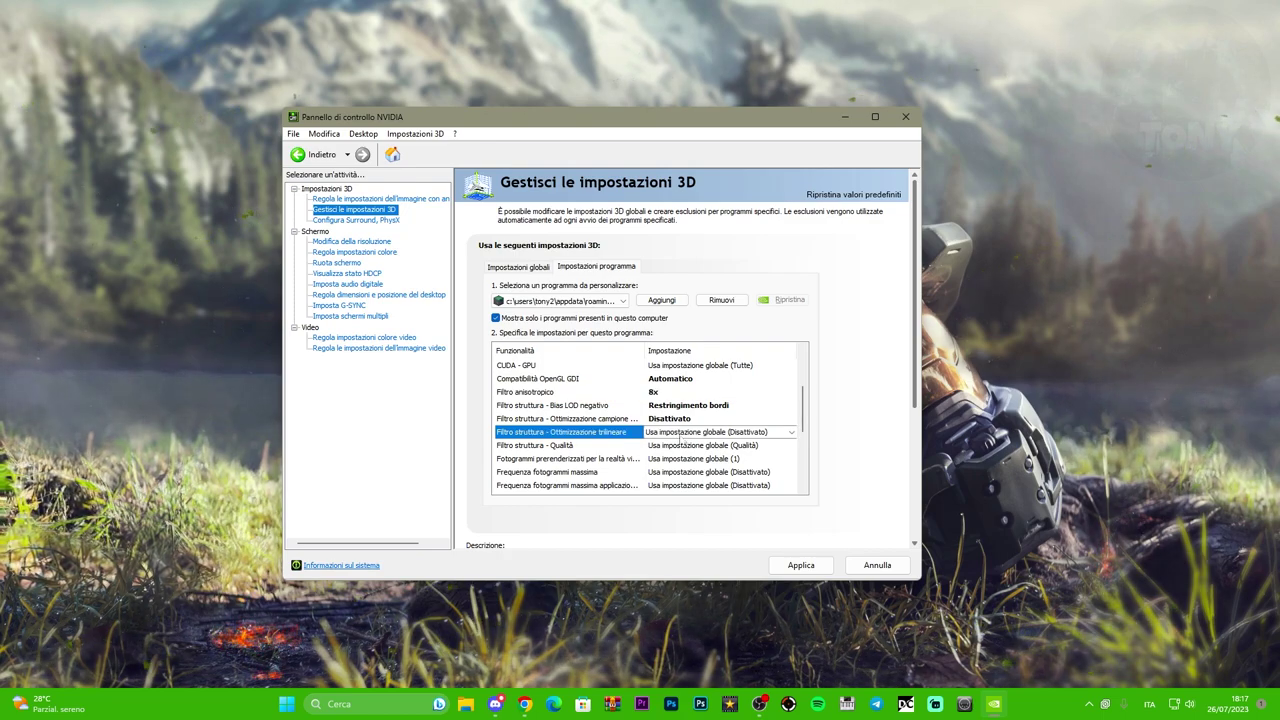
click(679, 433)
click(697, 456)
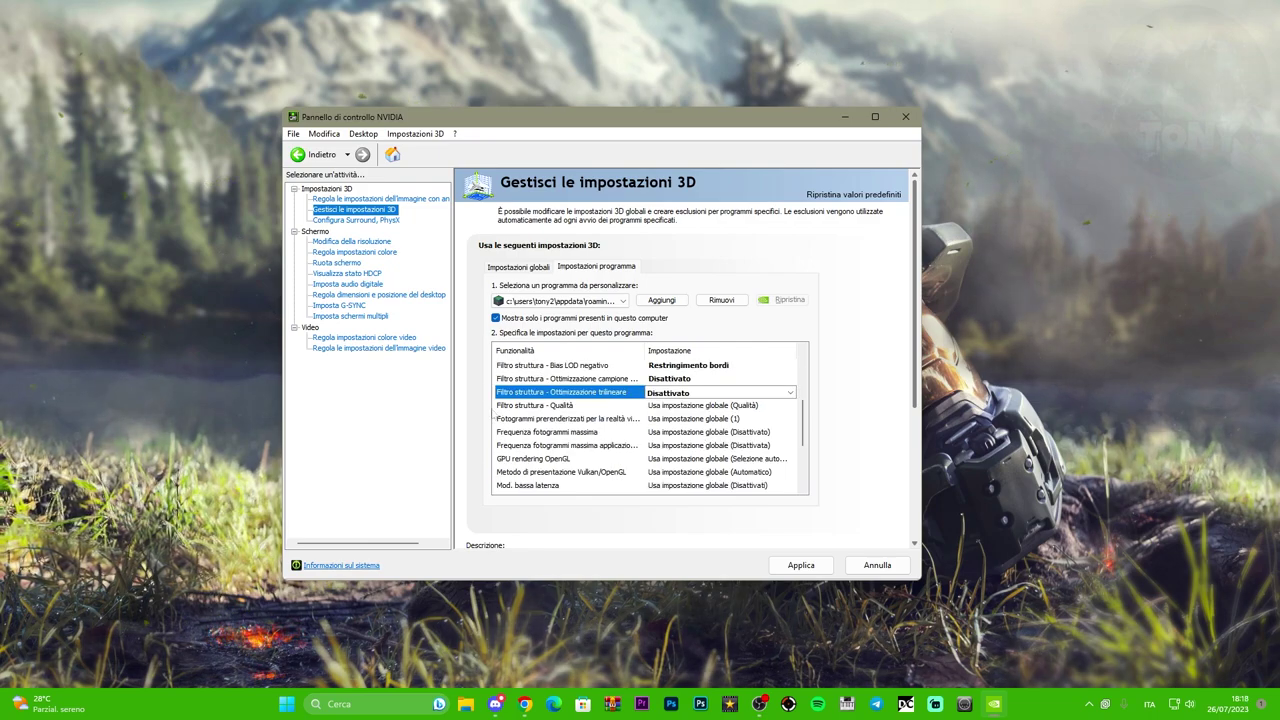
click(684, 410)
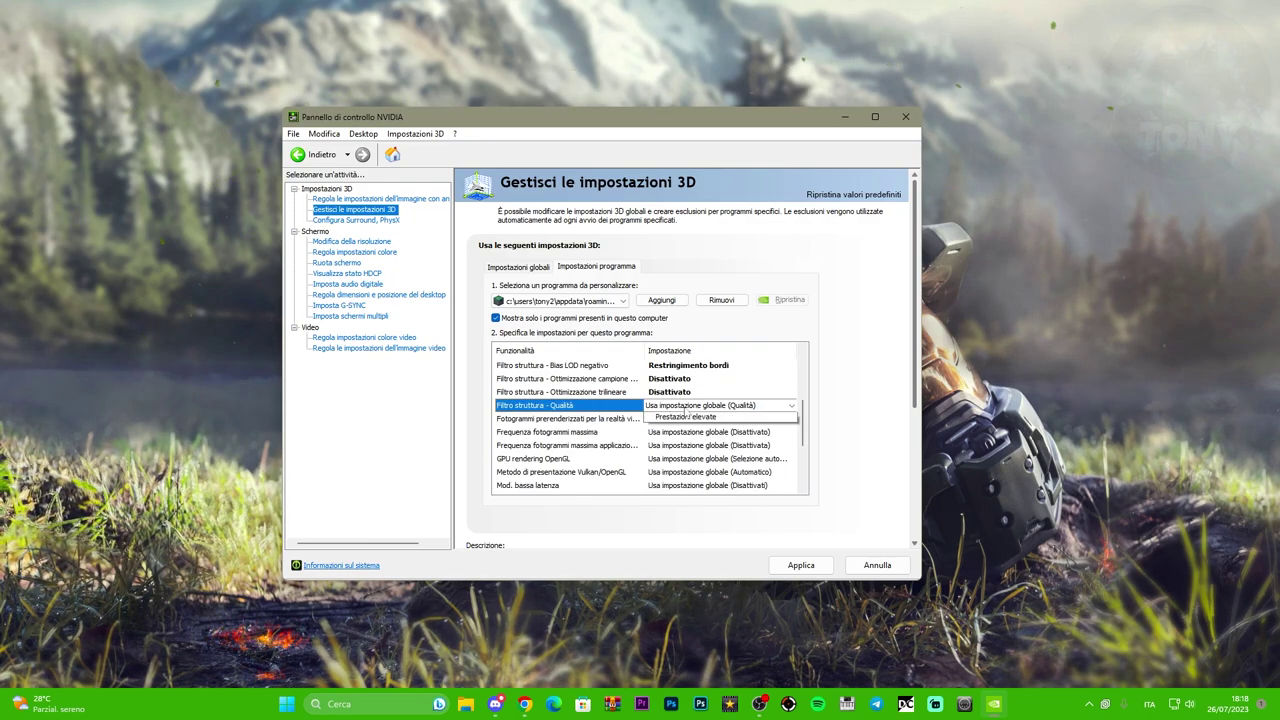
click(684, 410)
click(681, 430)
Set the pre-rendered frames for virtual reality (Fotogrammi prerenderizzati per la realtà virtuale) to 1 for TLauncher
scroll(681, 430, down, 2)
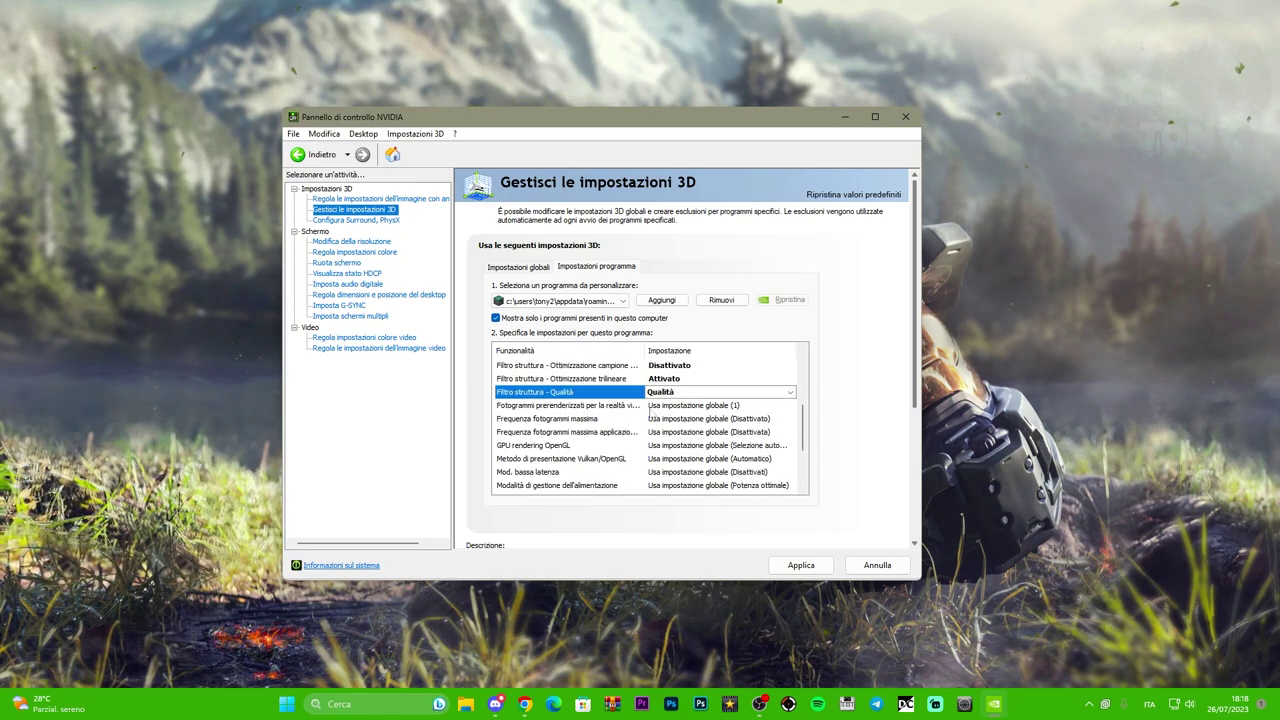
click(660, 406)
click(674, 406)
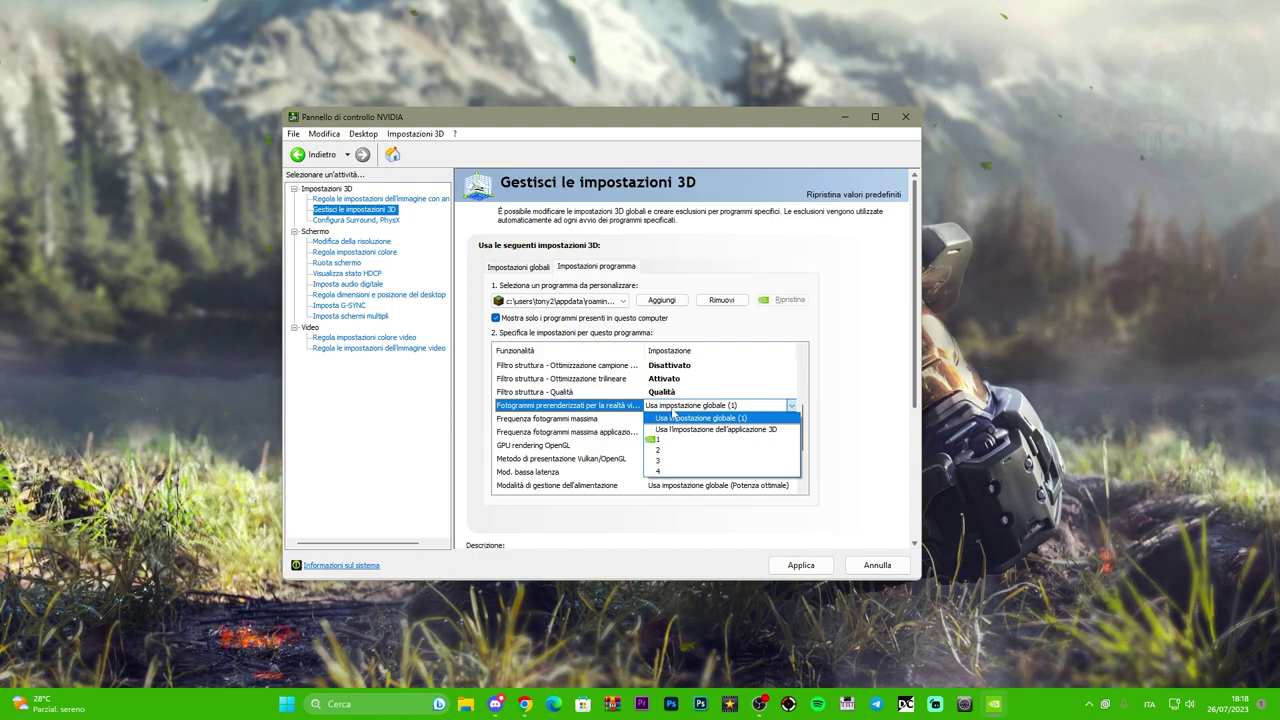
click(673, 440)
scroll(701, 418, down, 2)
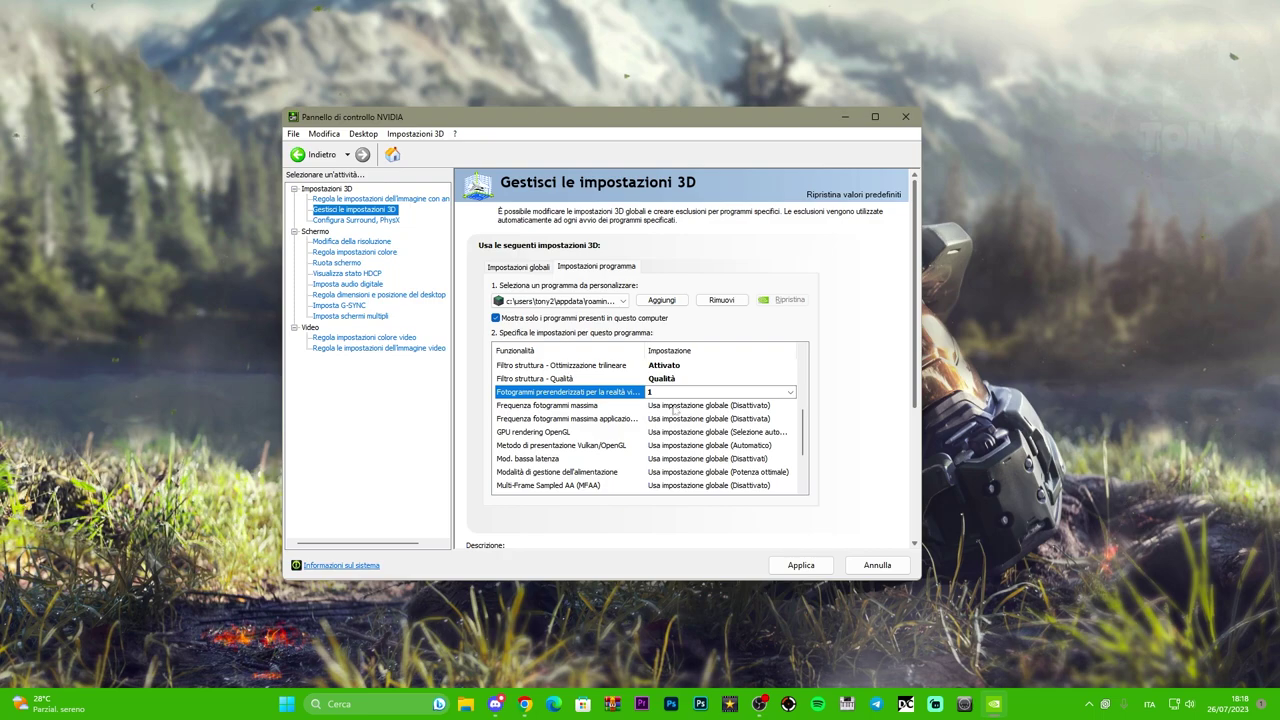
Set Frequenza fotogrammi massima to Disattivato in TLauncher's program settings
click(672, 406)
click(680, 405)
click(668, 453)
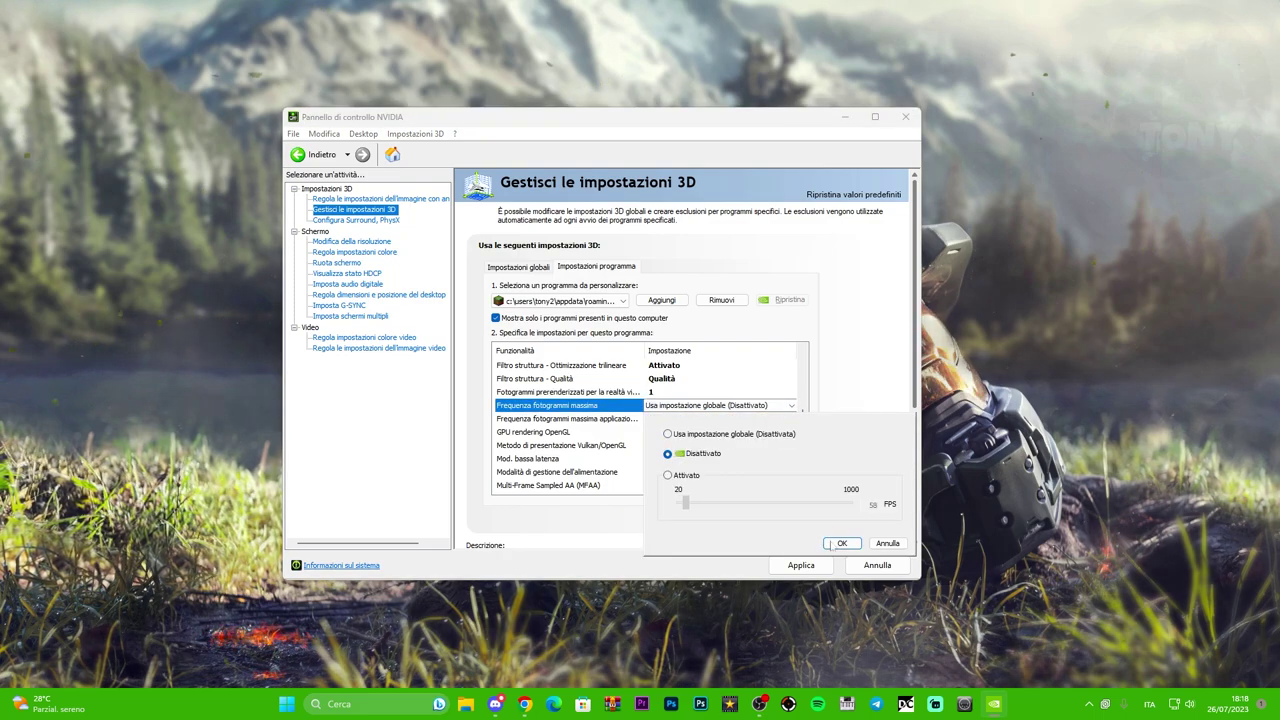
click(827, 545)
scroll(870, 340, down, 1)
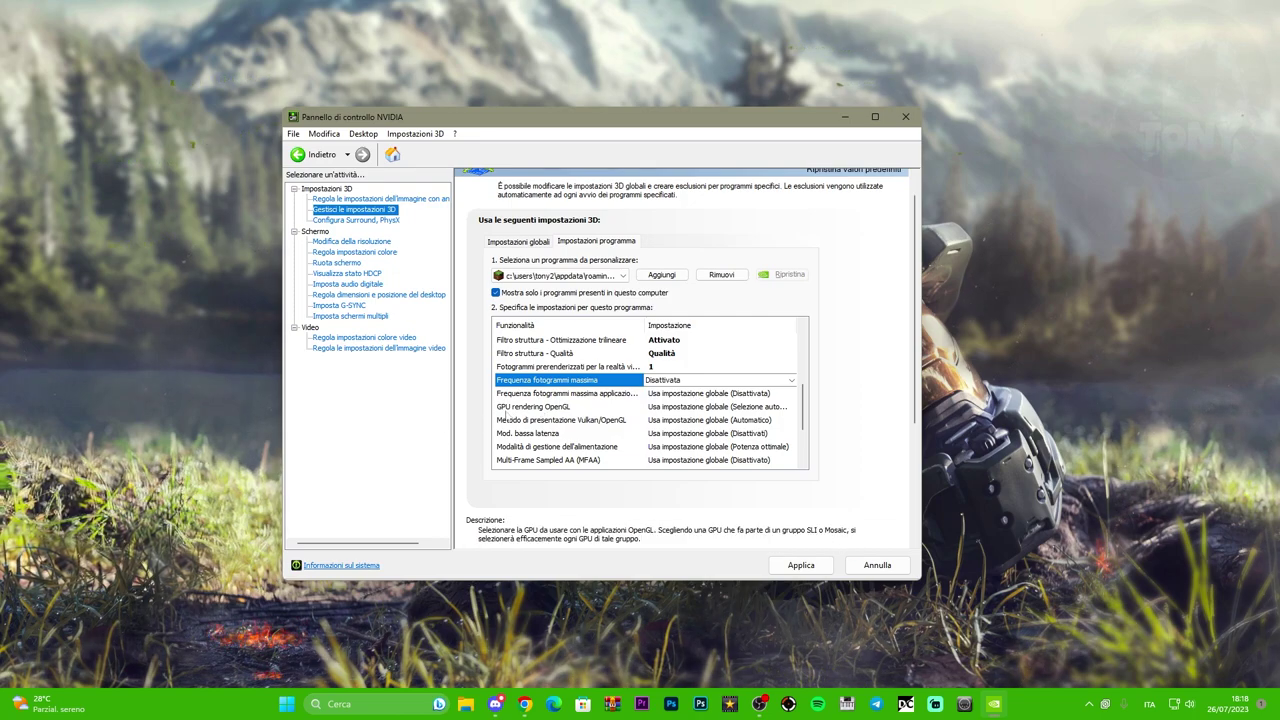
Enable the maximum frame rate limit for background applications and set it to 200 FPS
click(690, 393)
click(700, 393)
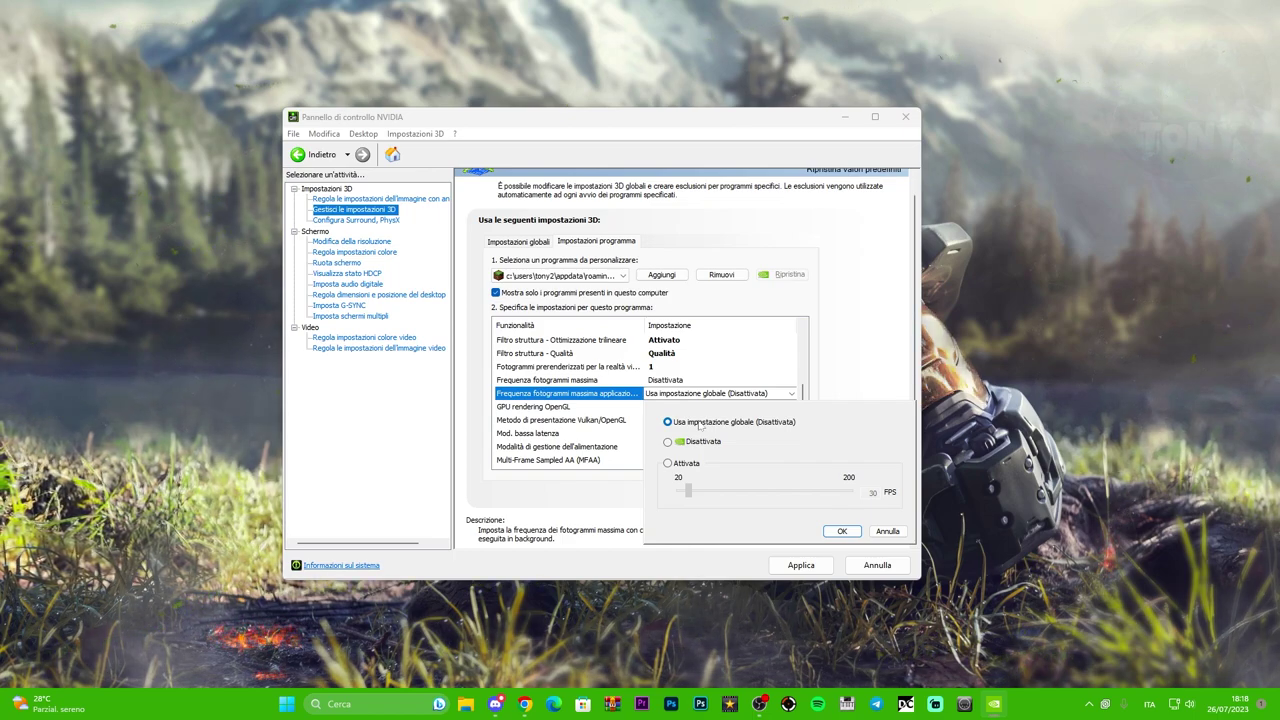
click(670, 462)
drag(688, 490, 849, 490)
click(842, 531)
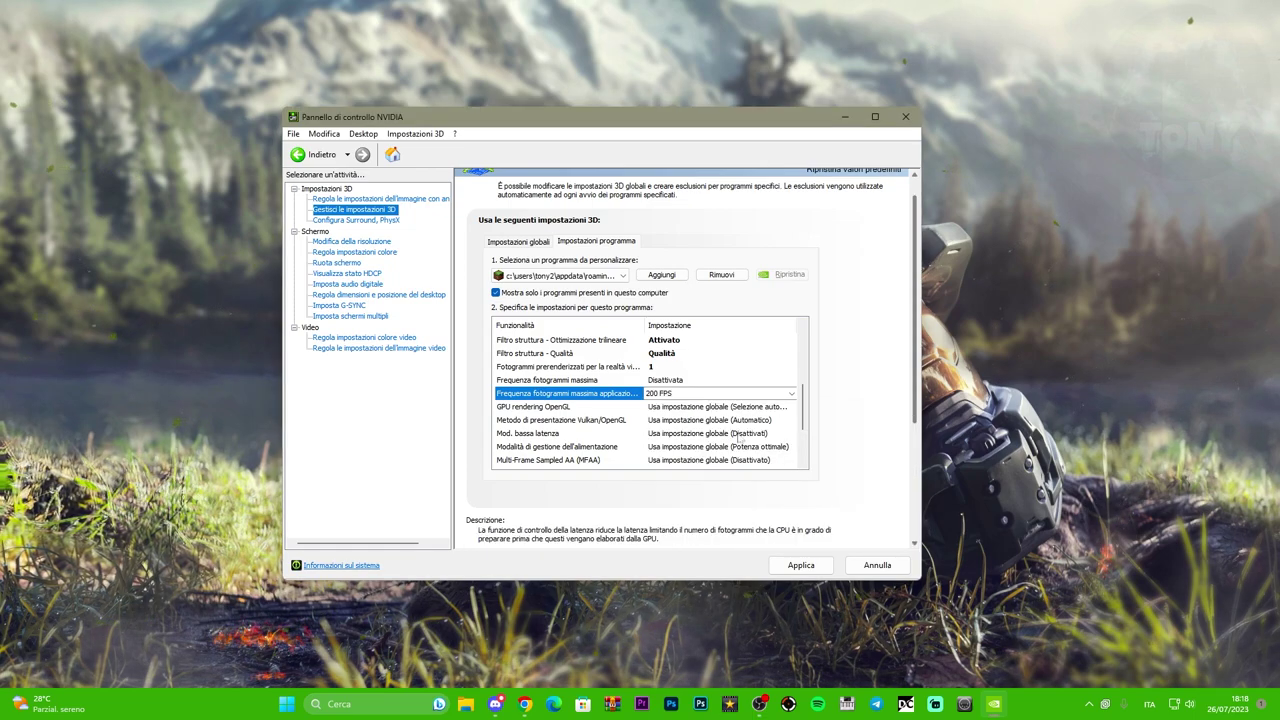
Set GPU rendering OpenGL to Selezione automatica for TLauncher
click(690, 407)
click(690, 431)
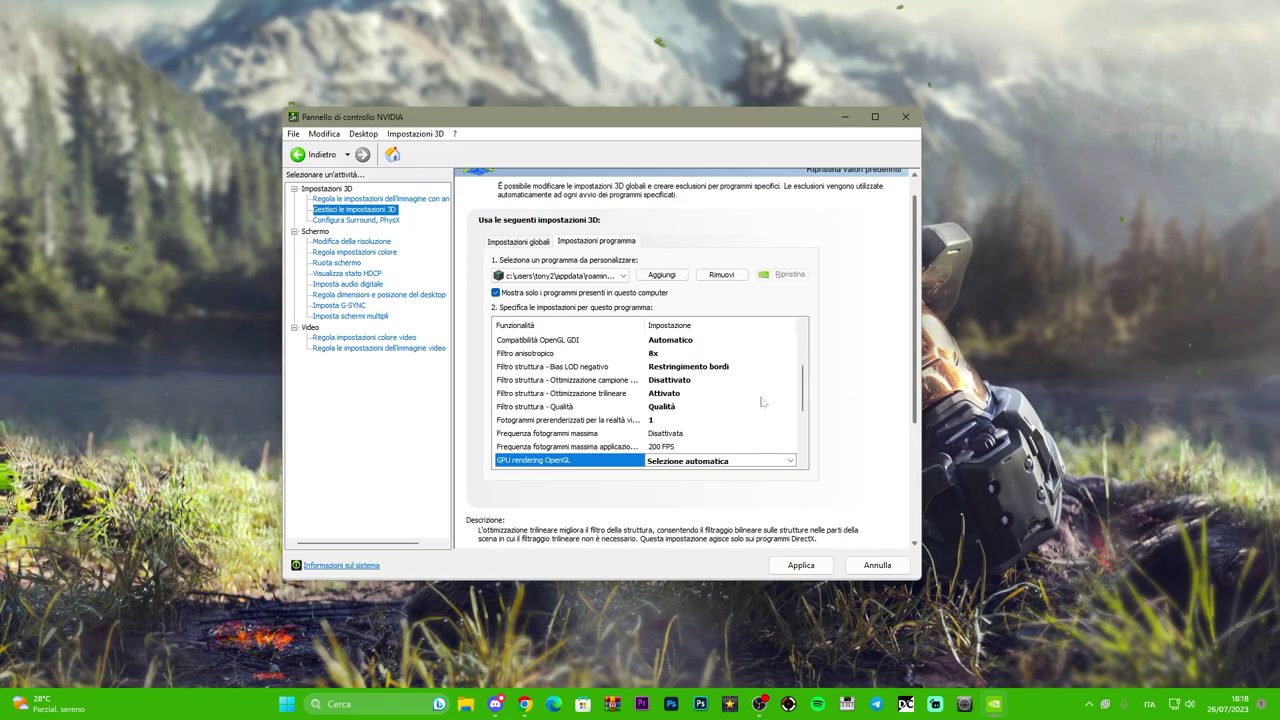
mouse_move(803, 409)
mouse_down()
mouse_move(803, 395)
mouse_move(803, 420)
mouse_up()
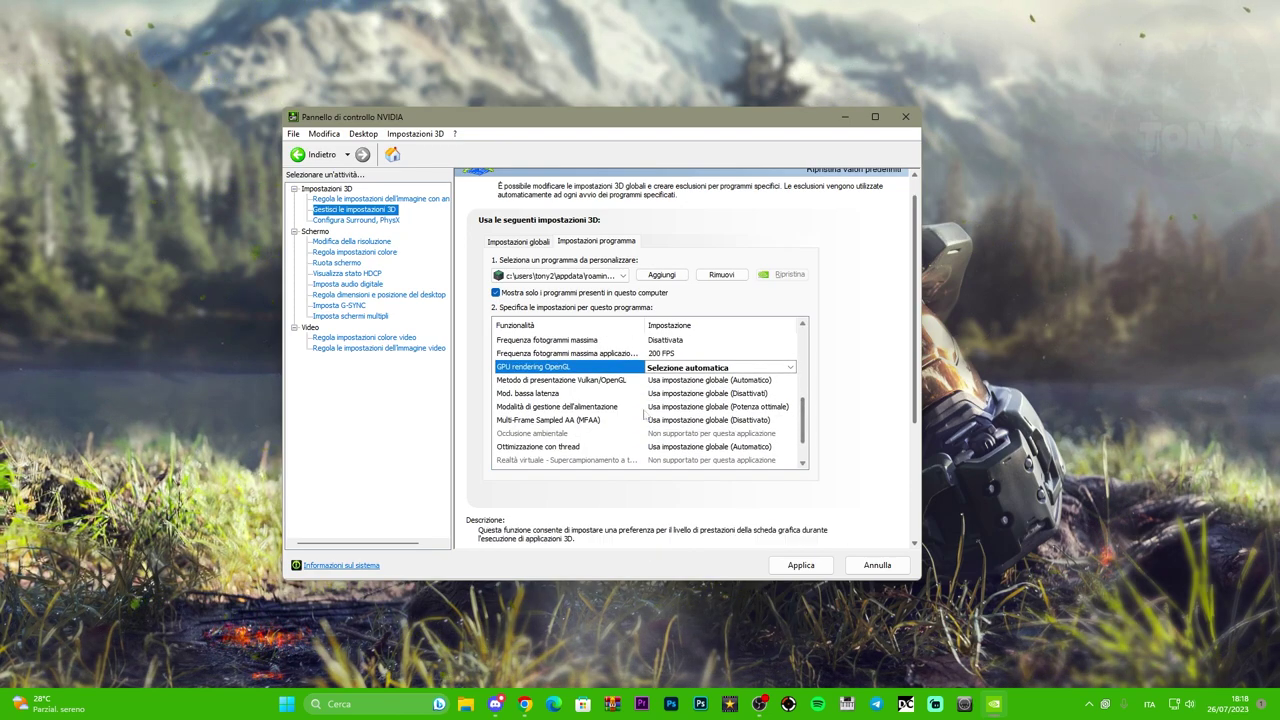
click(700, 393)
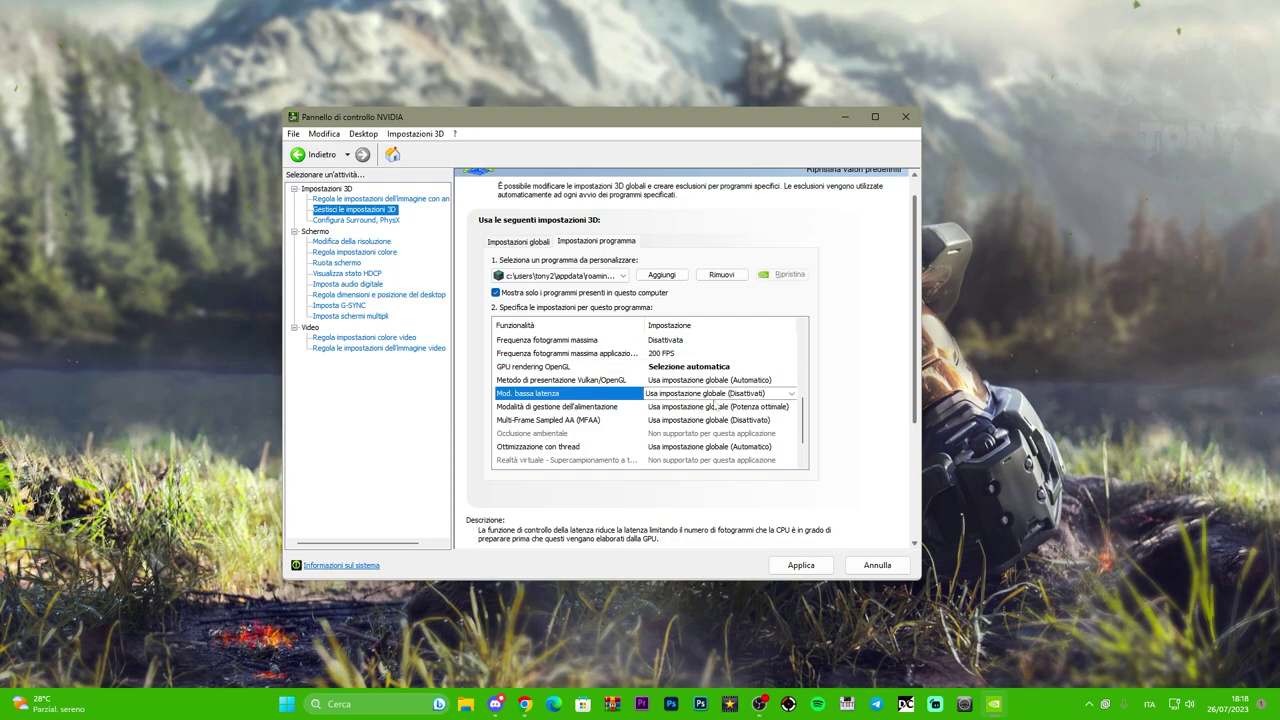
click(712, 393)
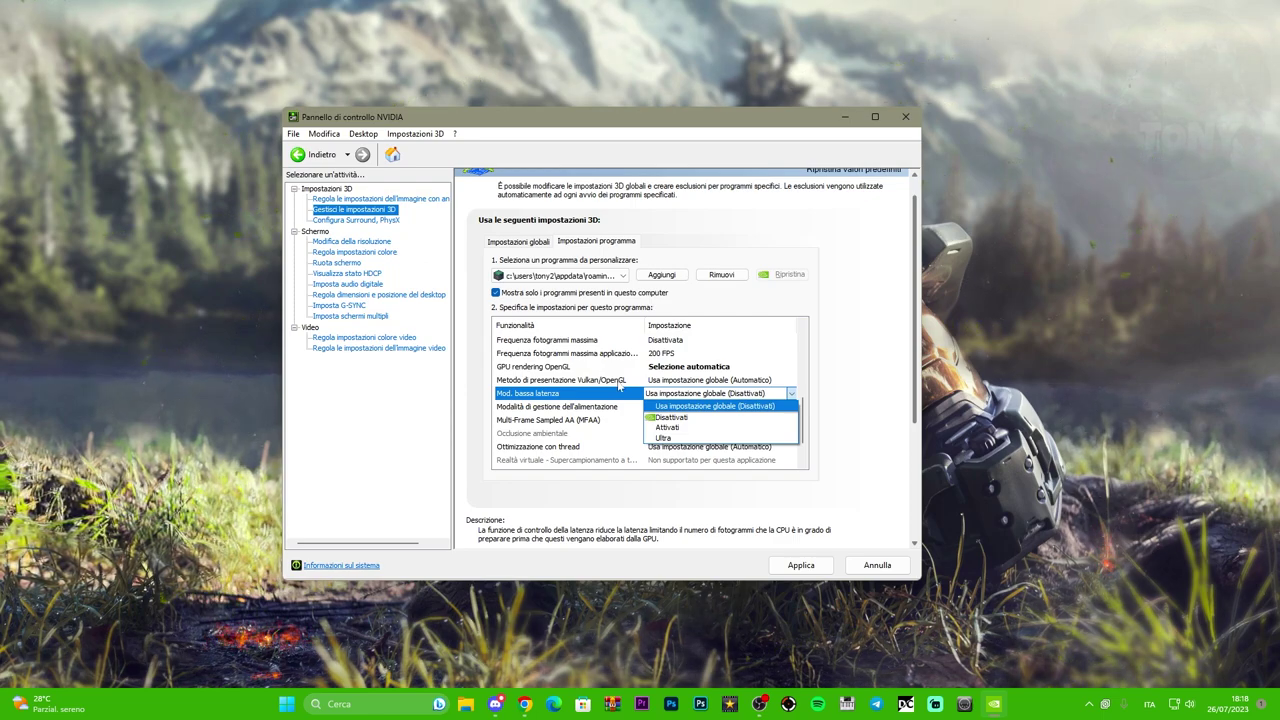
click(660, 396)
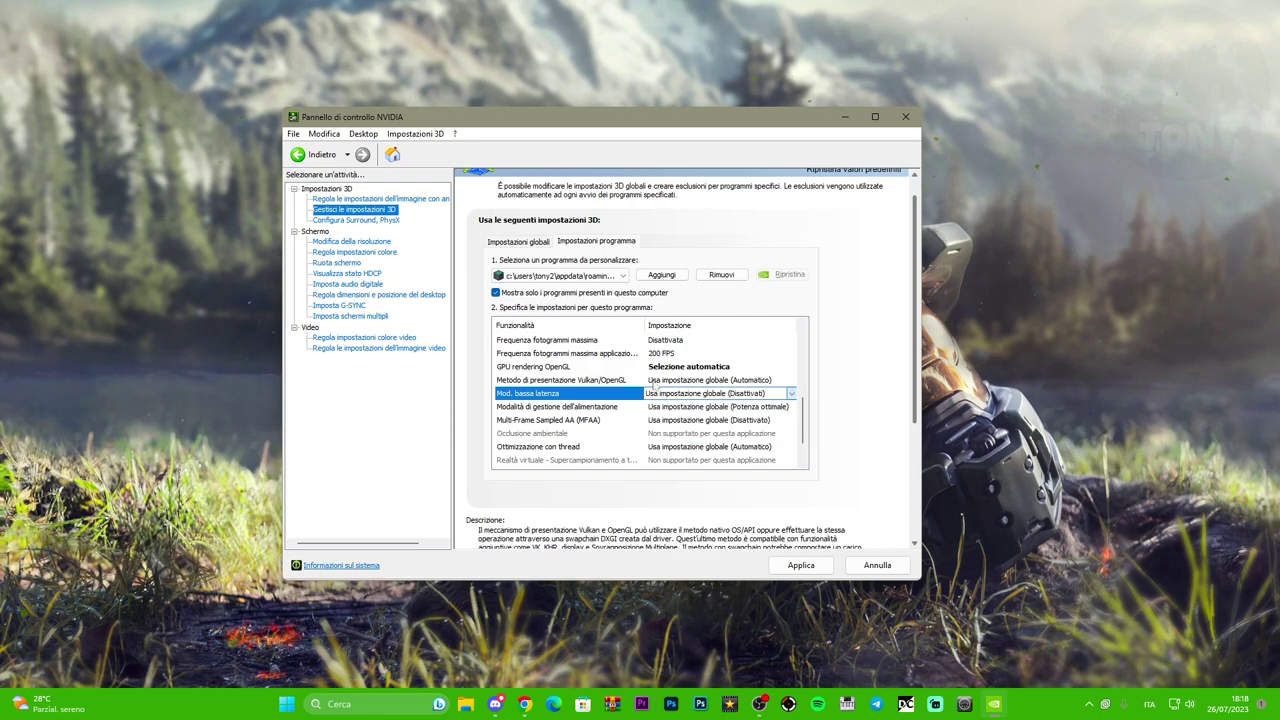
Set Metodo di presentazione Vulkan/OpenGL to Automatico and Mod. bassa latenza to Disattivati
click(660, 380)
click(690, 380)
click(673, 424)
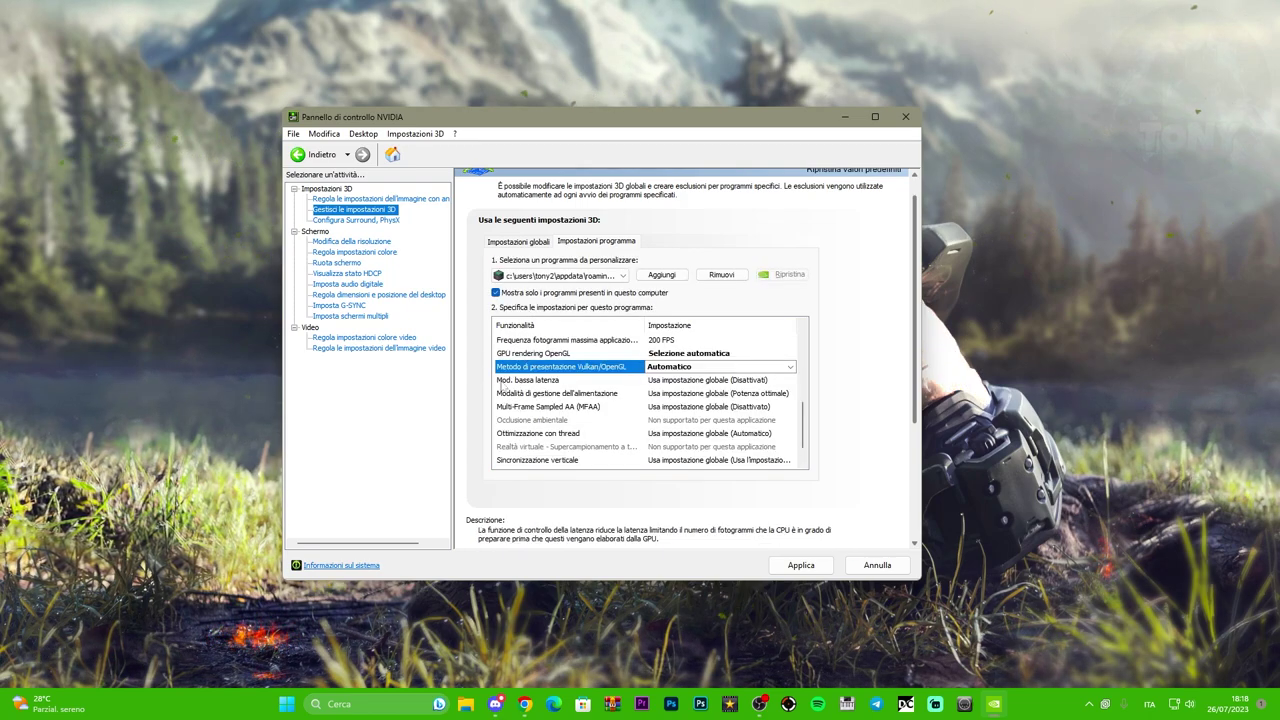
click(670, 380)
click(670, 380)
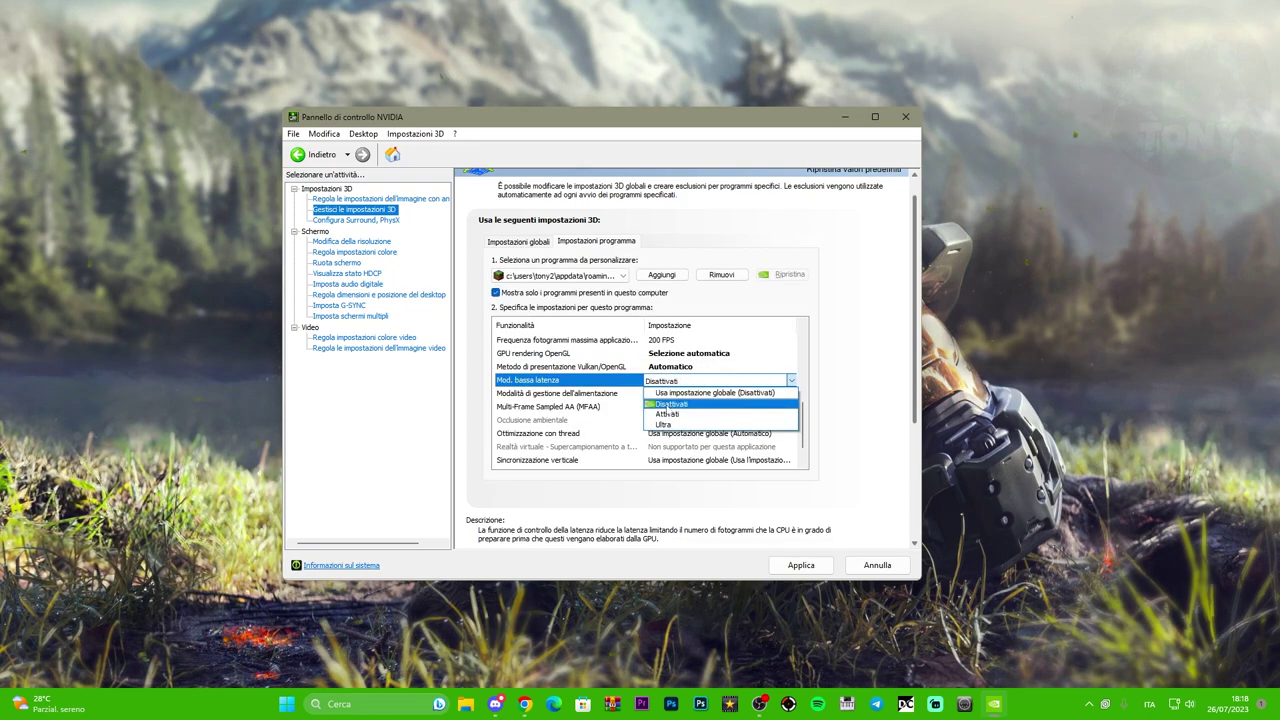
click(671, 403)
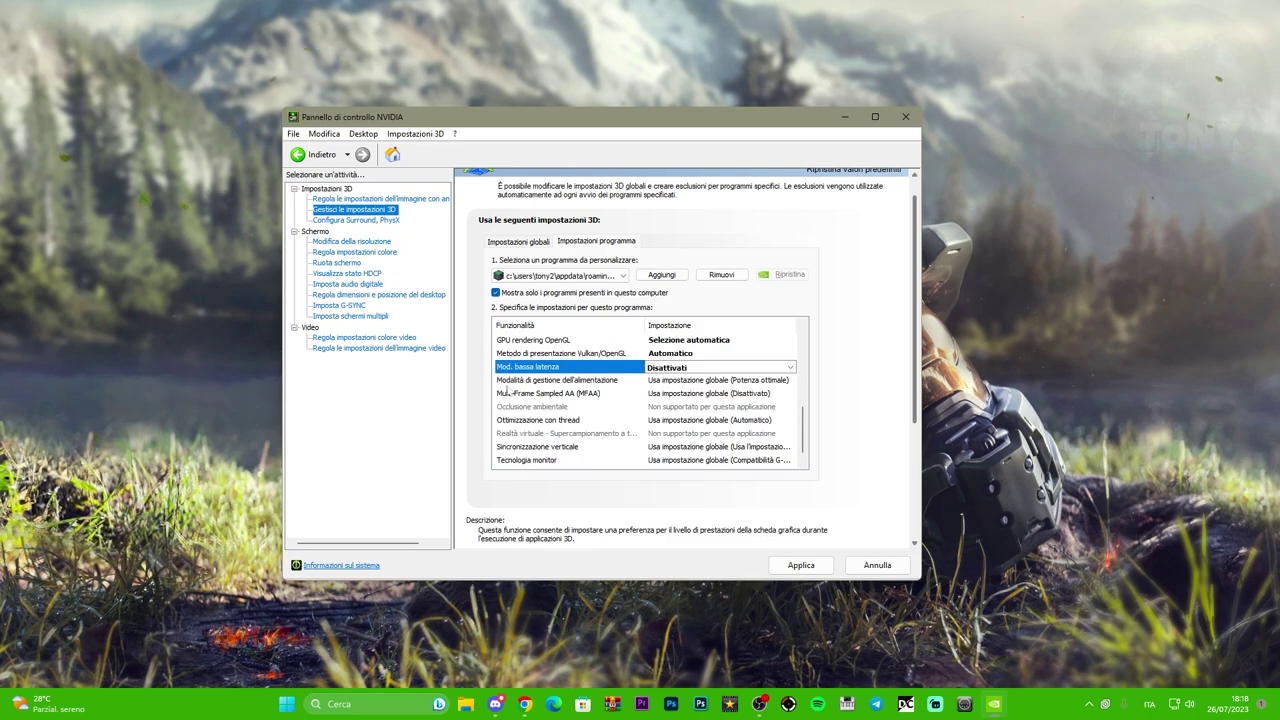
Set Modalità di gestione dell'alimentazione to Potenza ottimale and Multi-Frame Sampled AA (MFAA) to Disattivato
click(667, 381)
click(667, 381)
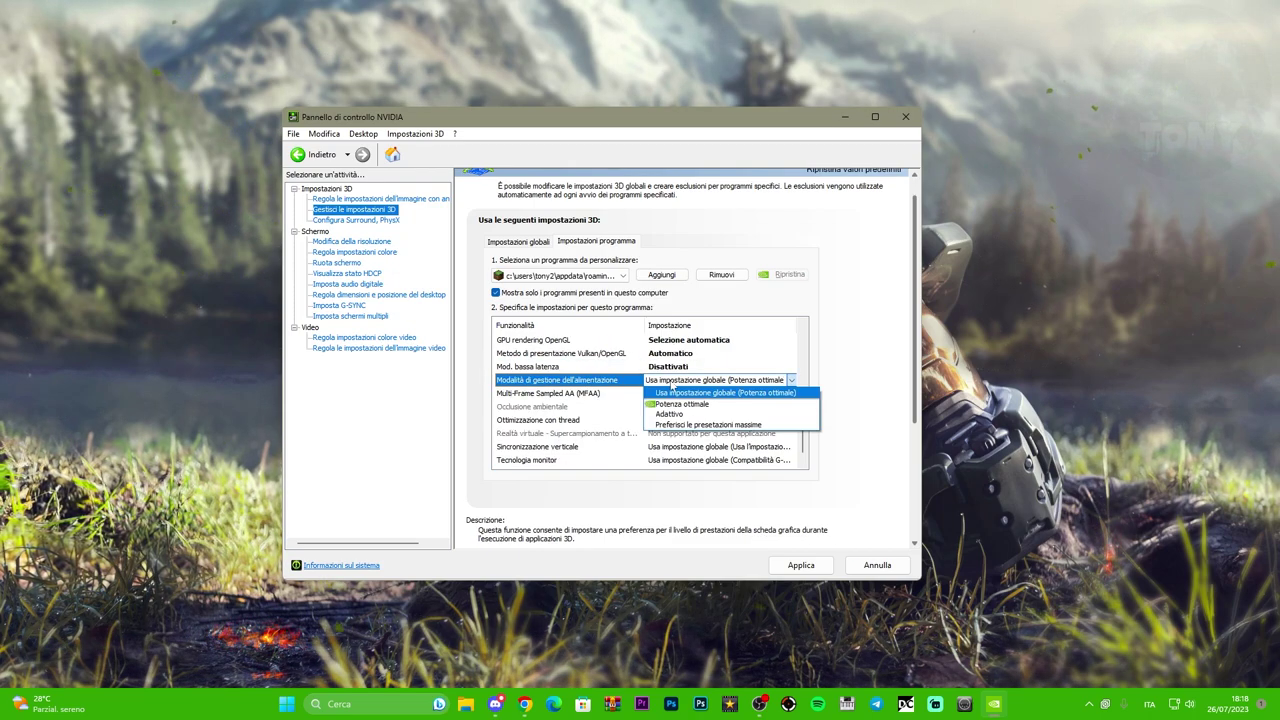
click(675, 404)
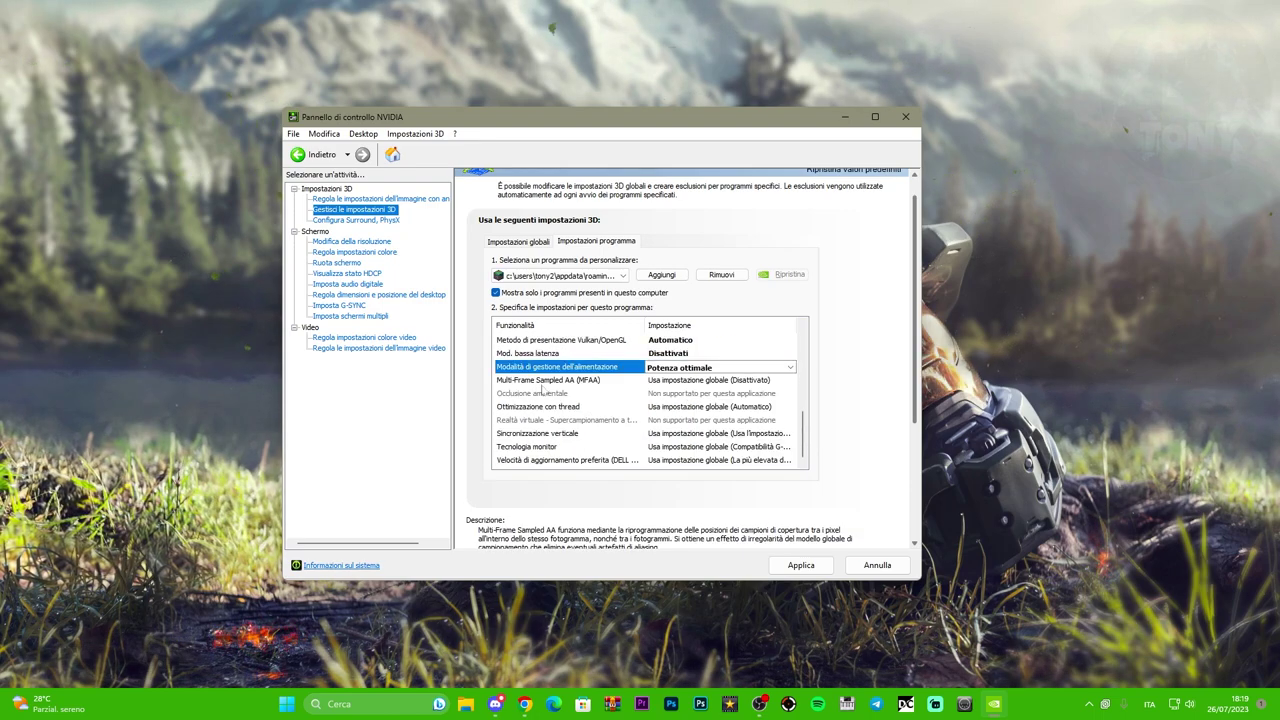
click(678, 386)
click(678, 386)
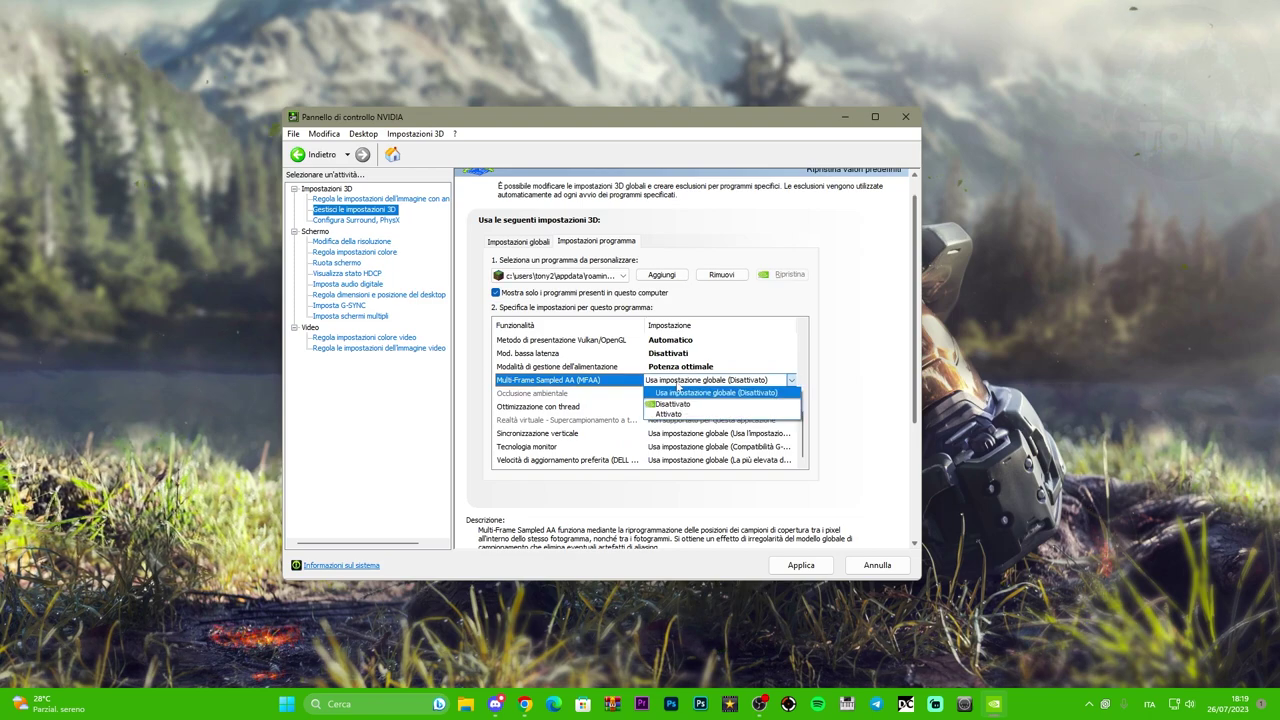
click(672, 403)
scroll(806, 398, down, 3)
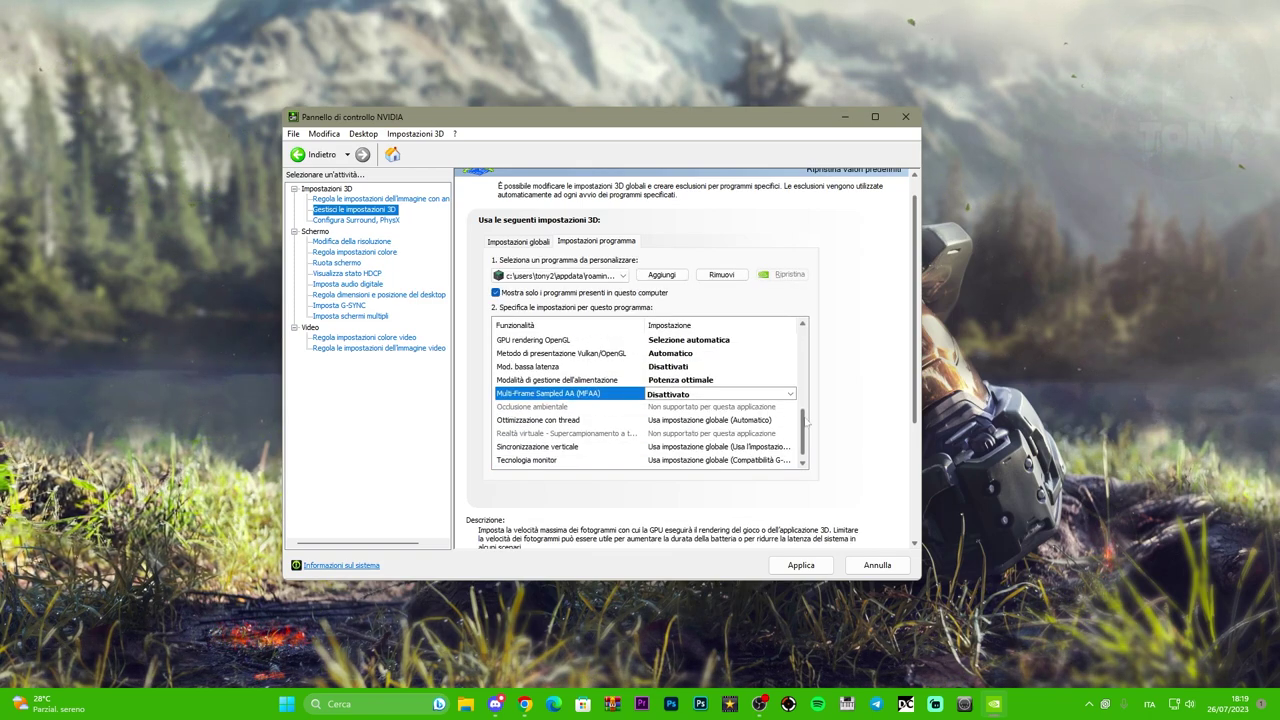
Set Ottimizzazione con thread to Automatico and Sincronizzazione verticale to Disattivato for TLauncher
drag(689, 128, 655, 139)
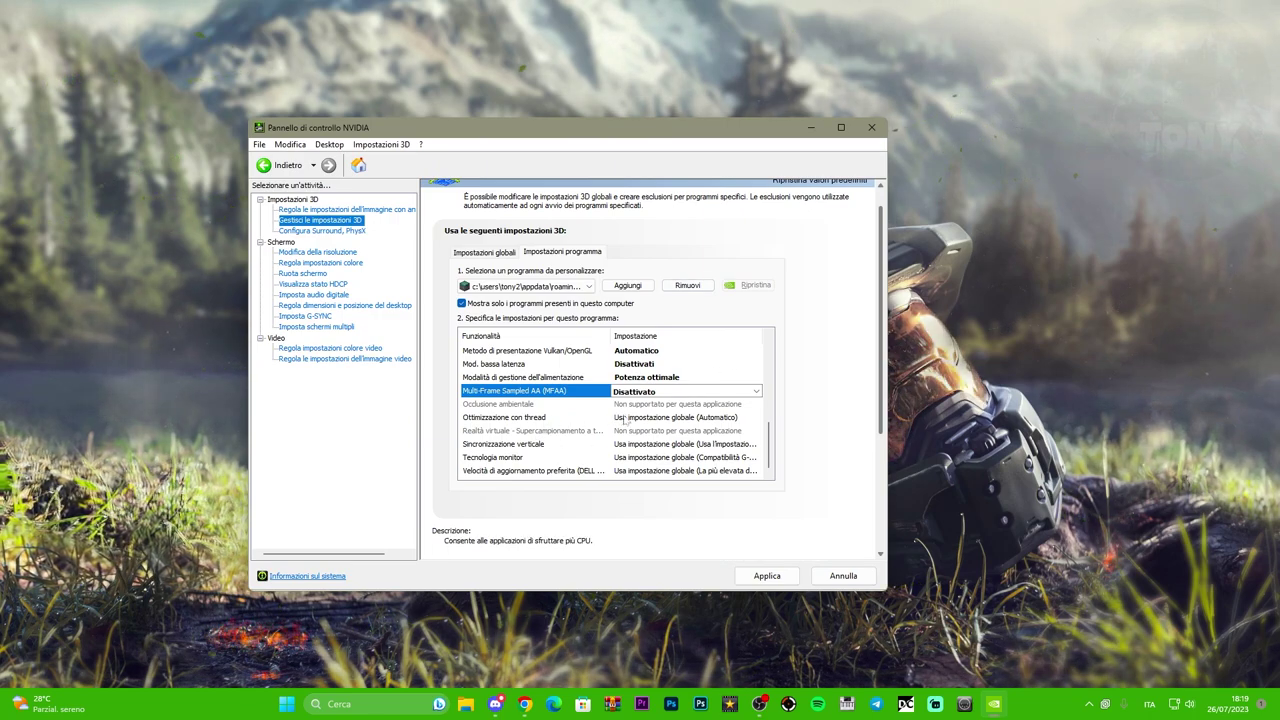
click(619, 419)
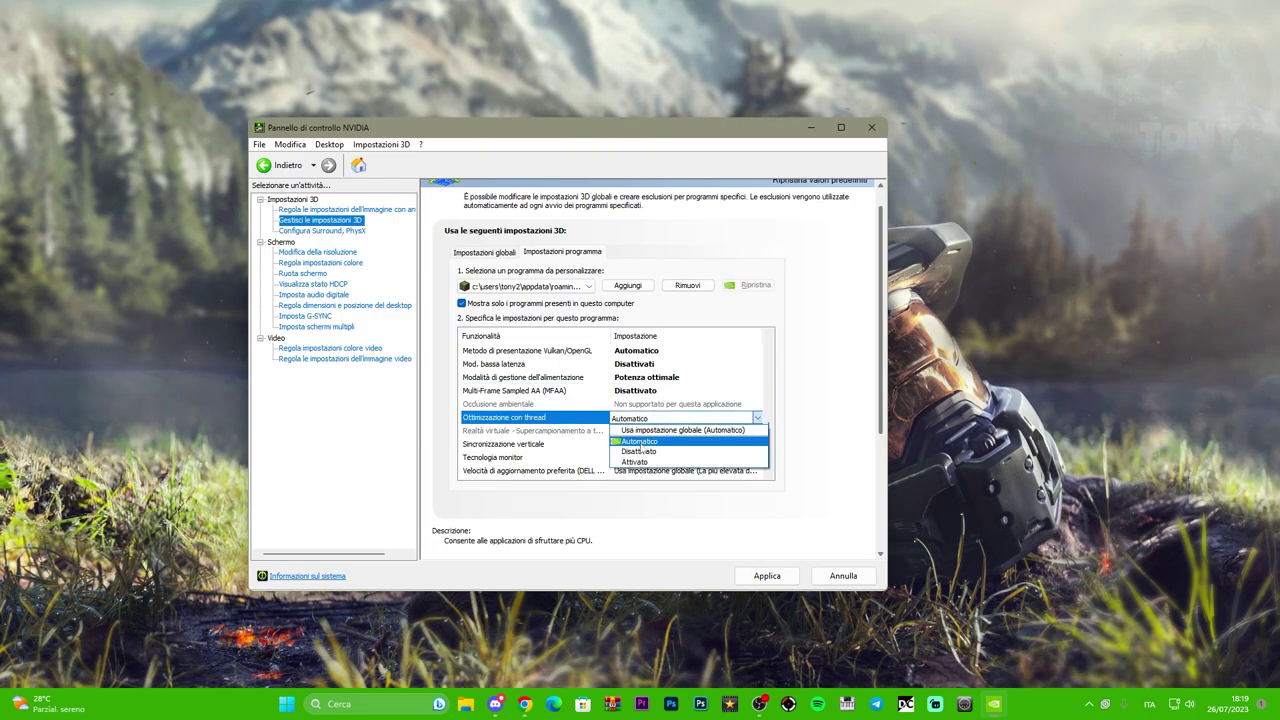
click(640, 446)
drag(765, 410, 773, 456)
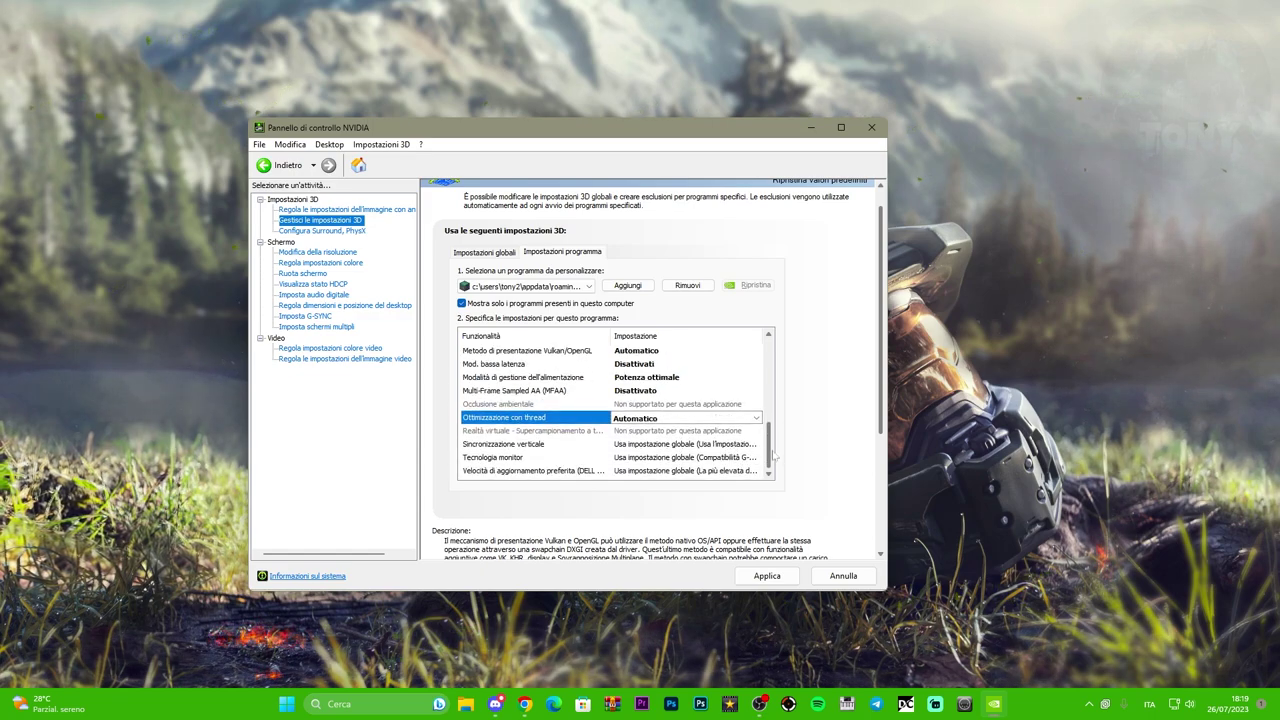
click(650, 444)
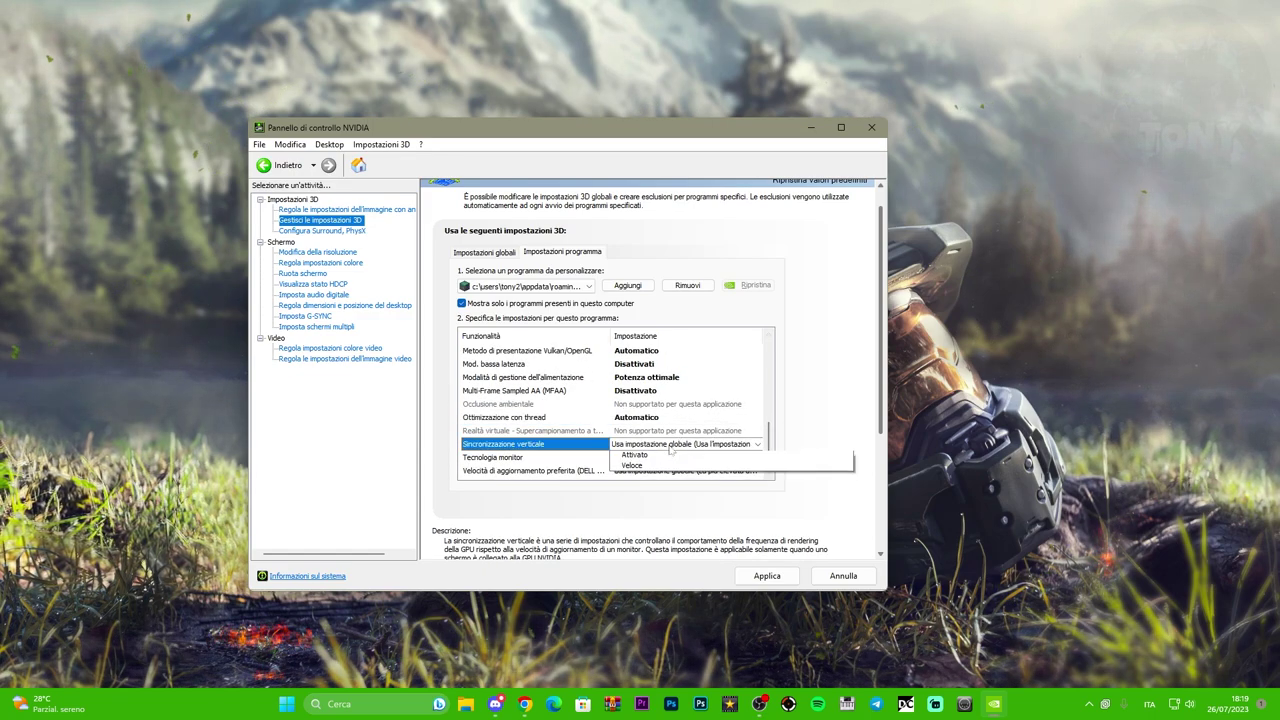
click(700, 444)
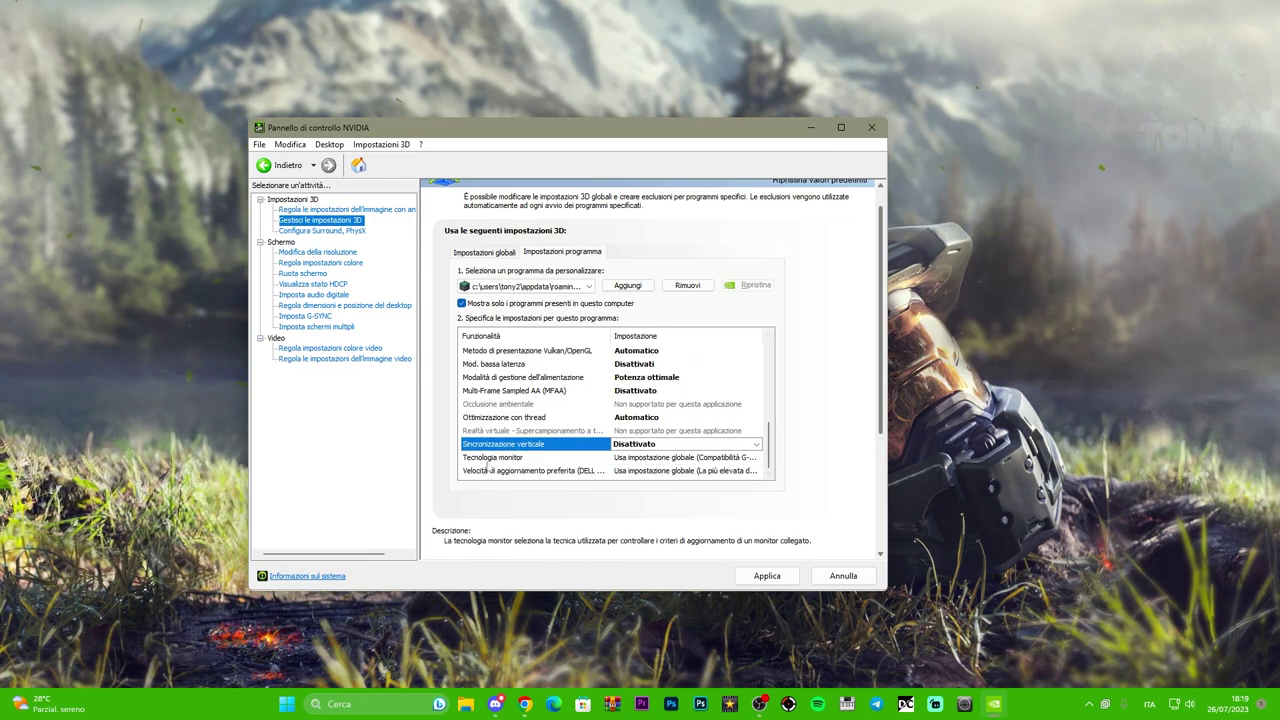
Set Tecnologia monitor to Compatibilità G-SYNC in TLauncher's program settings
click(646, 459)
click(648, 460)
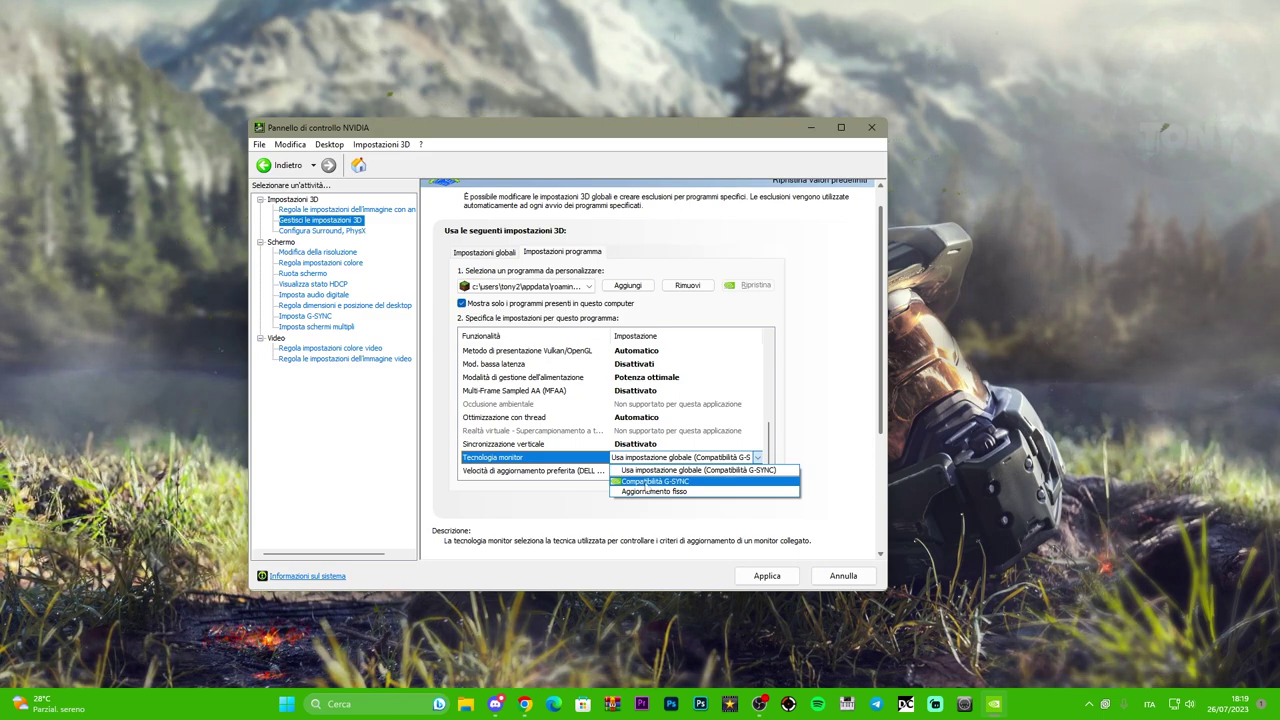
click(656, 481)
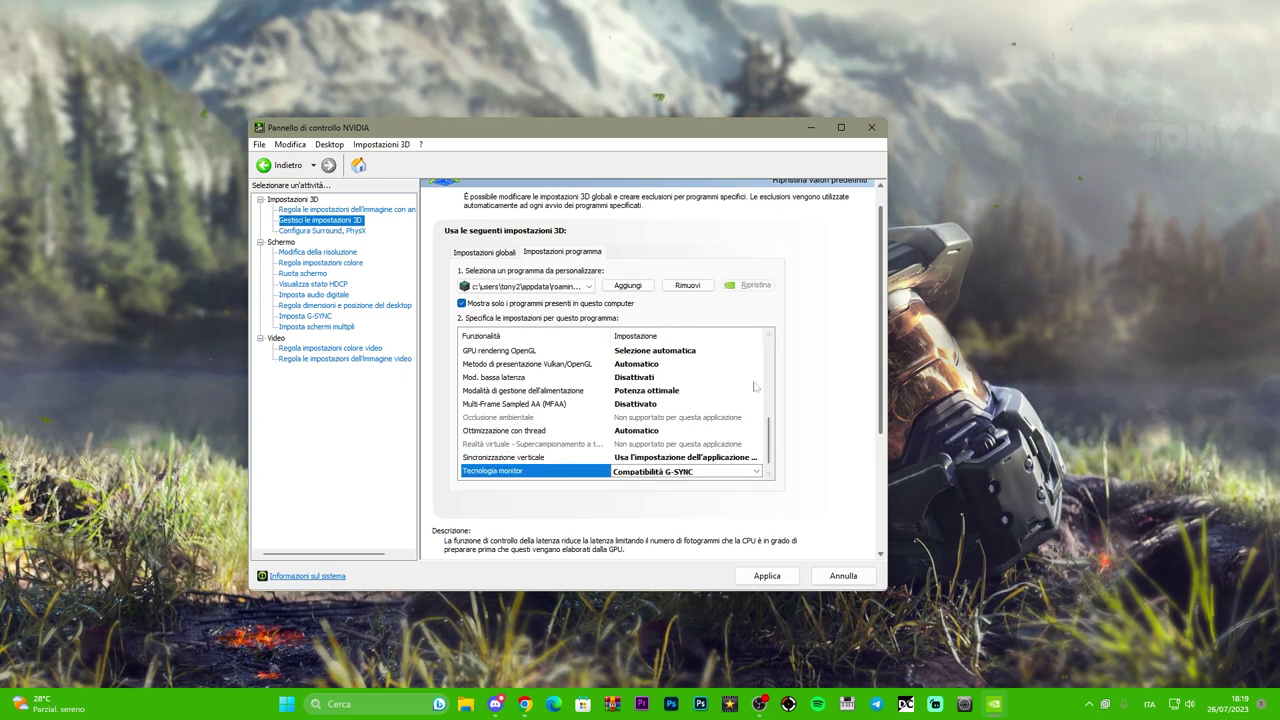
Set the preferred refresh rate (Velocità di aggiornamento preferita) to La più elevata disponibile and apply TLauncher's 3D settings
scroll(710, 465, down, 1)
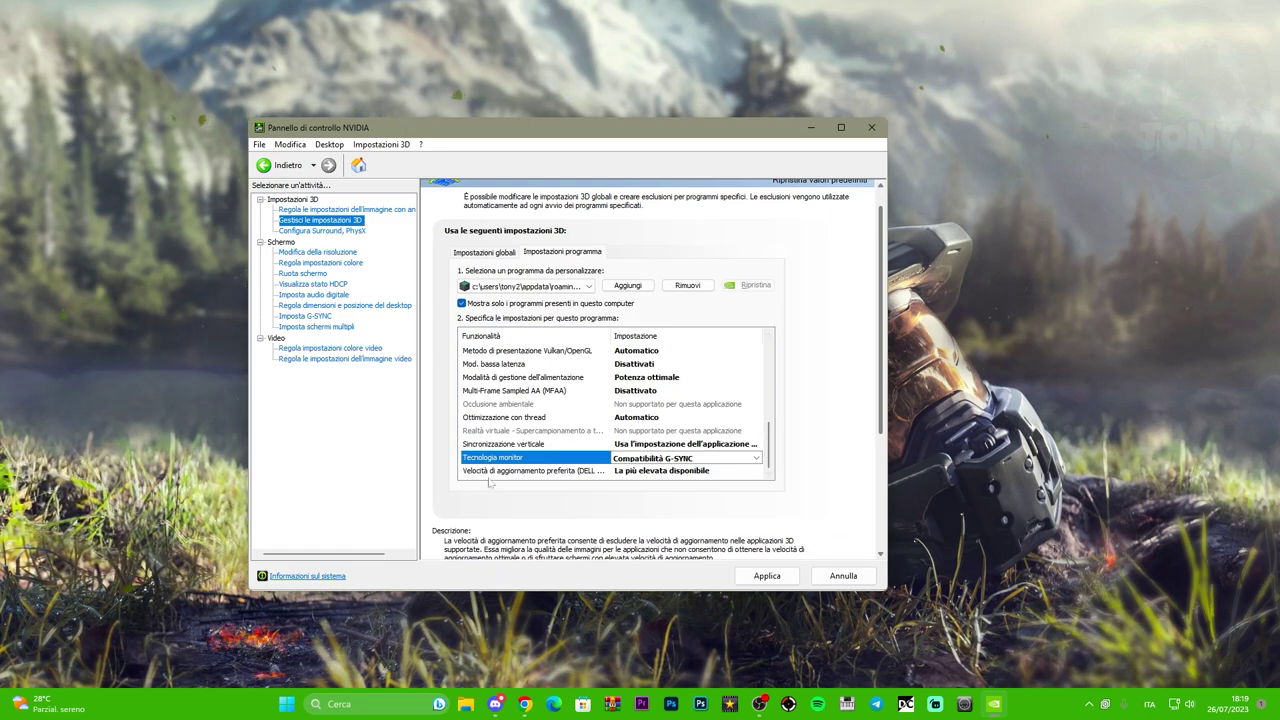
click(565, 474)
click(640, 470)
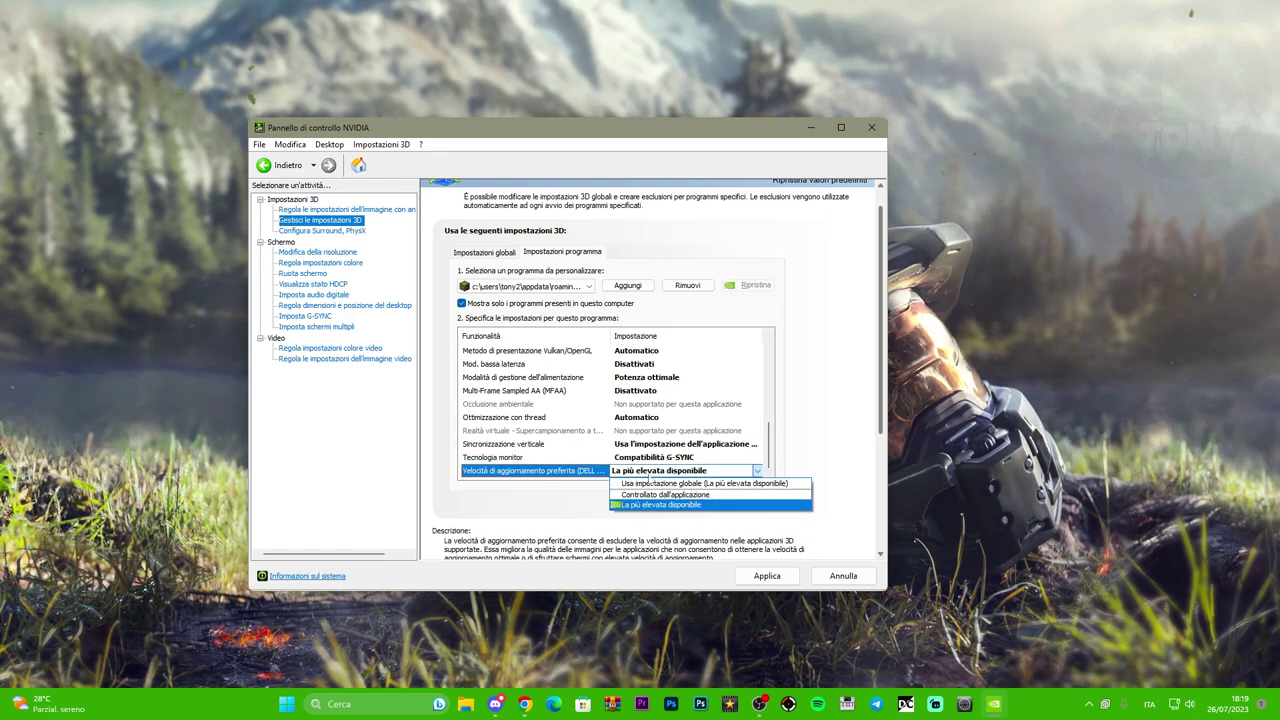
click(638, 505)
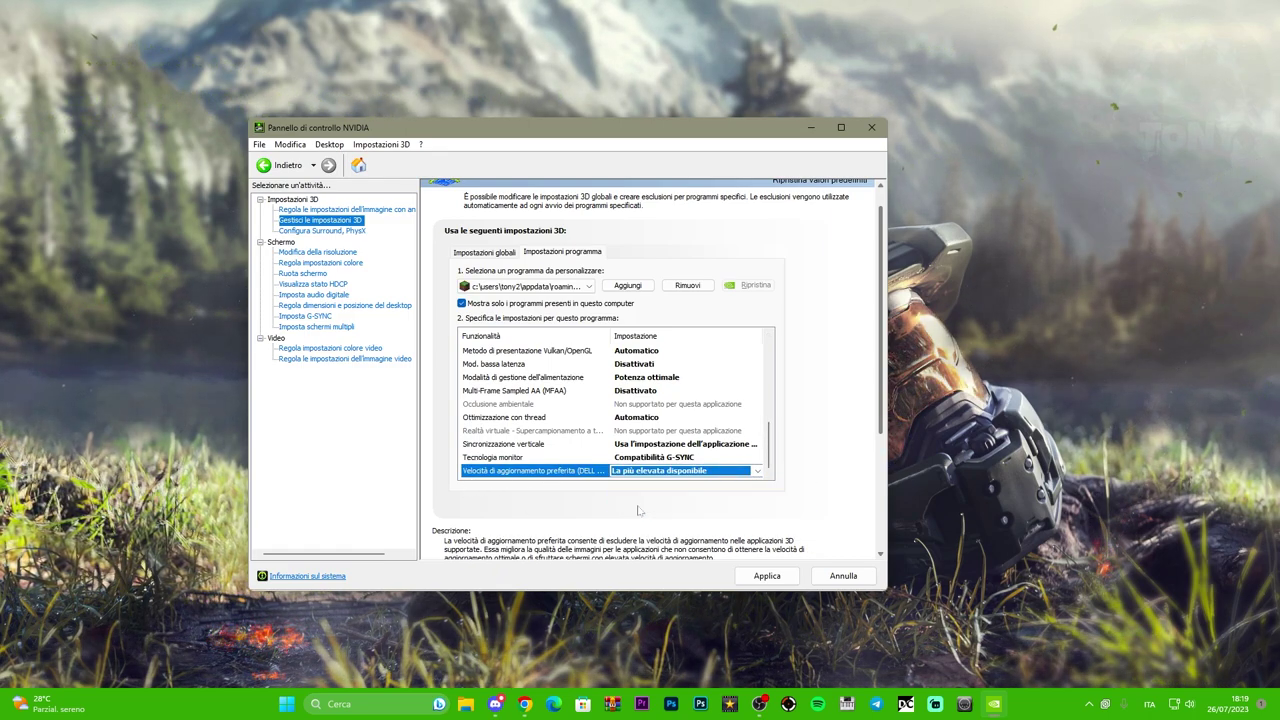
click(765, 578)
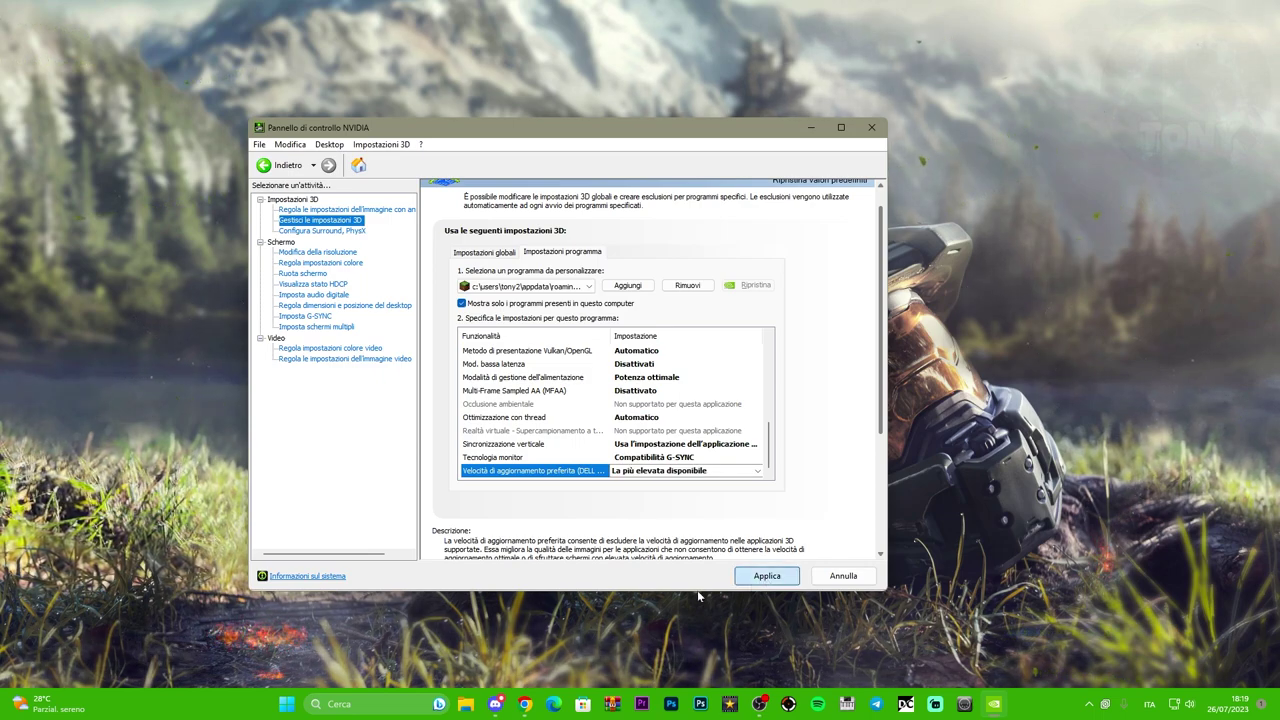
click(622, 387)
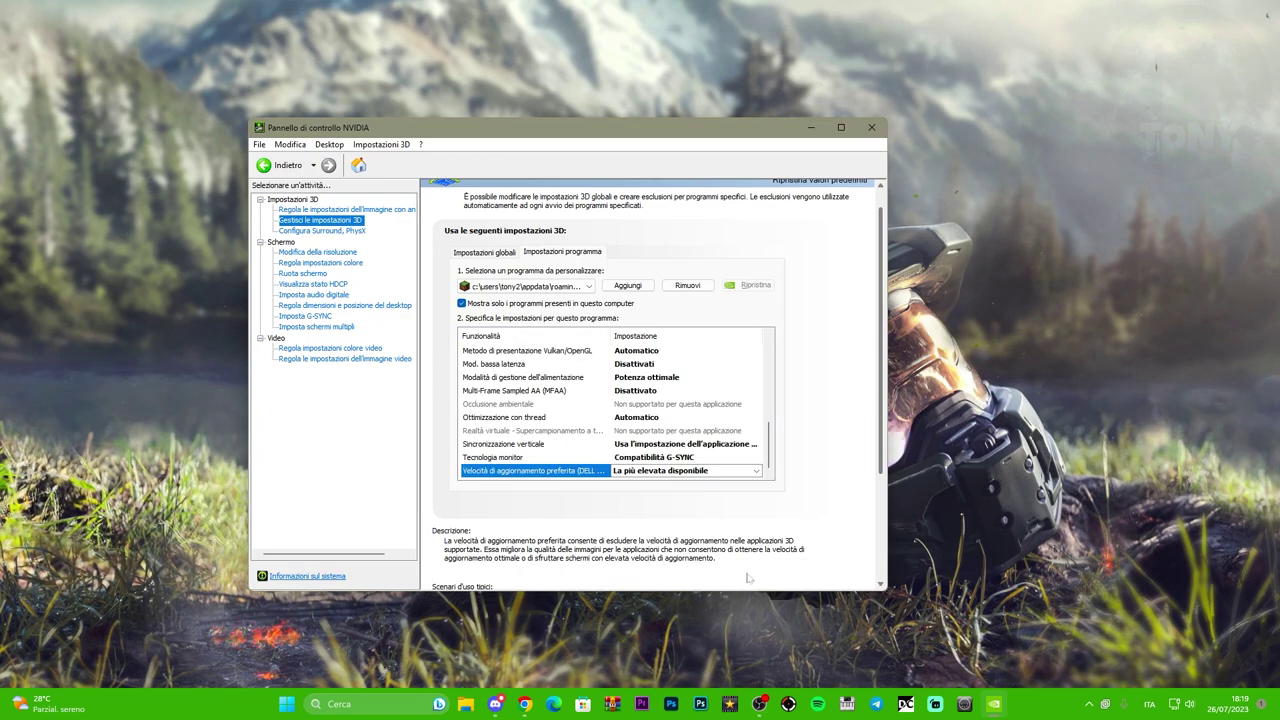
drag(770, 366, 774, 463)
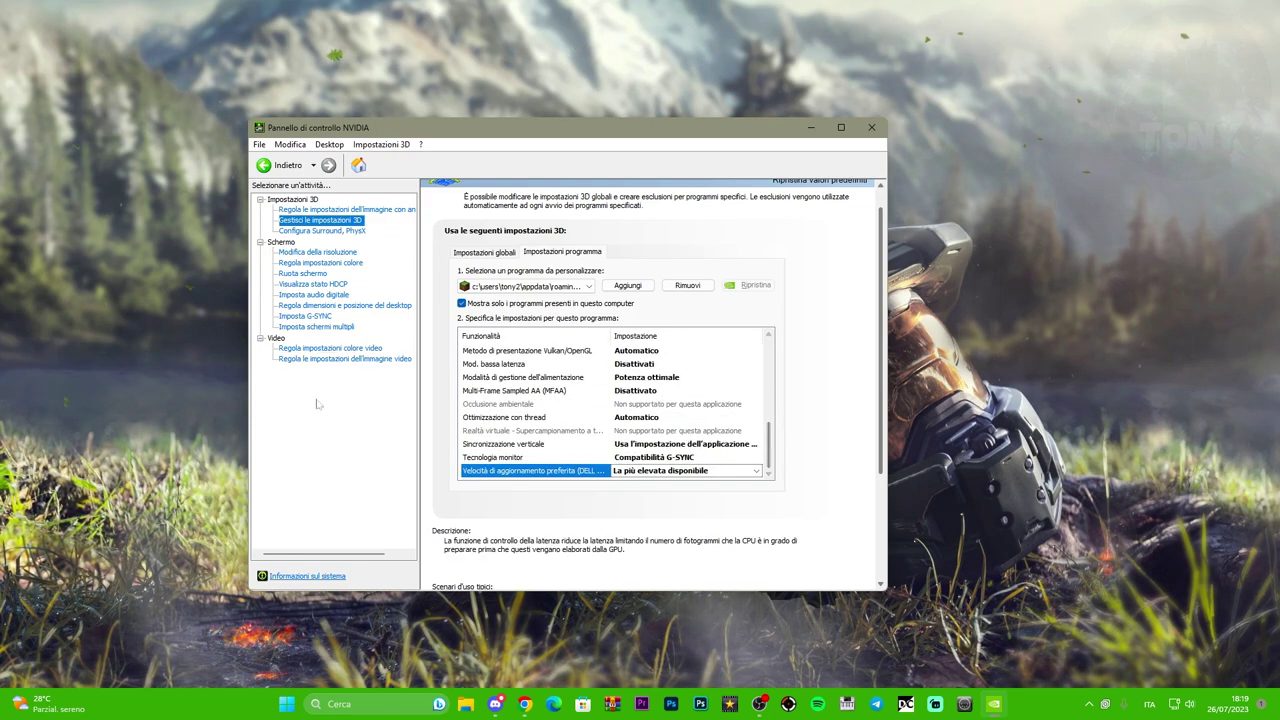
Check the display's resolution and refresh rate and the G-SYNC options, and close the control panel
click(317, 252)
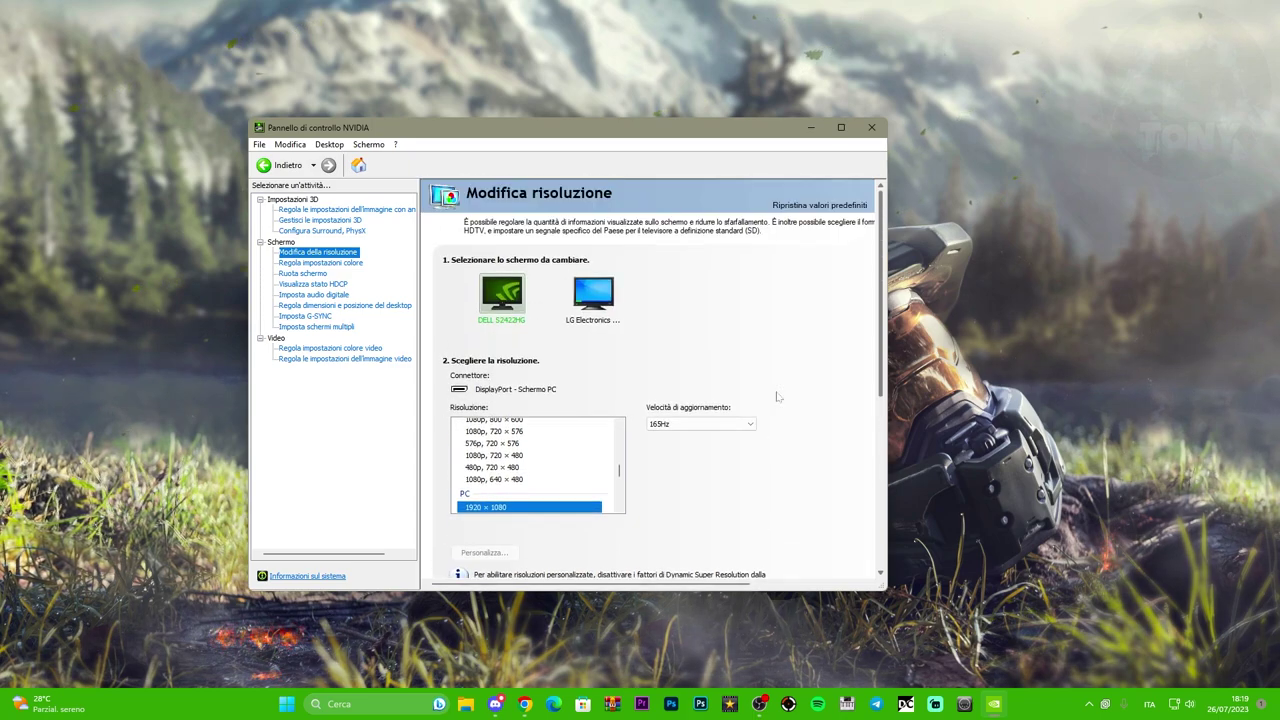
click(305, 316)
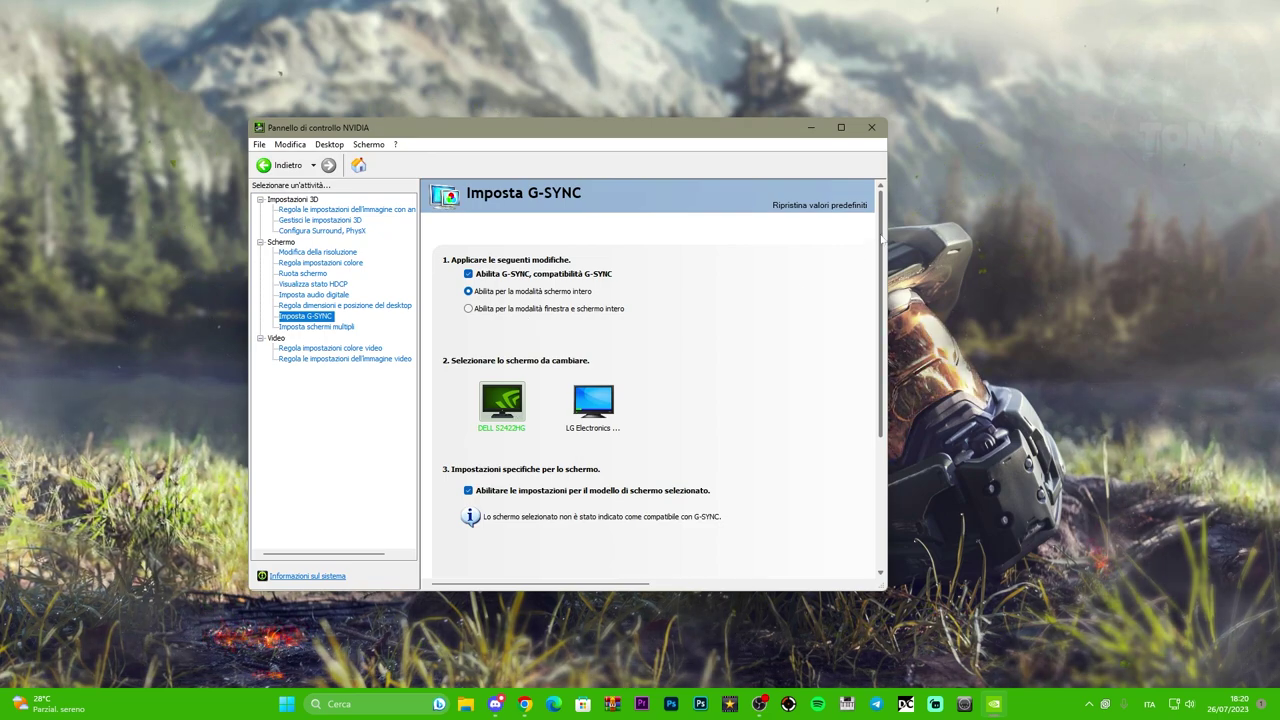
scroll(882, 238, down, 5)
scroll(860, 235, up, 5)
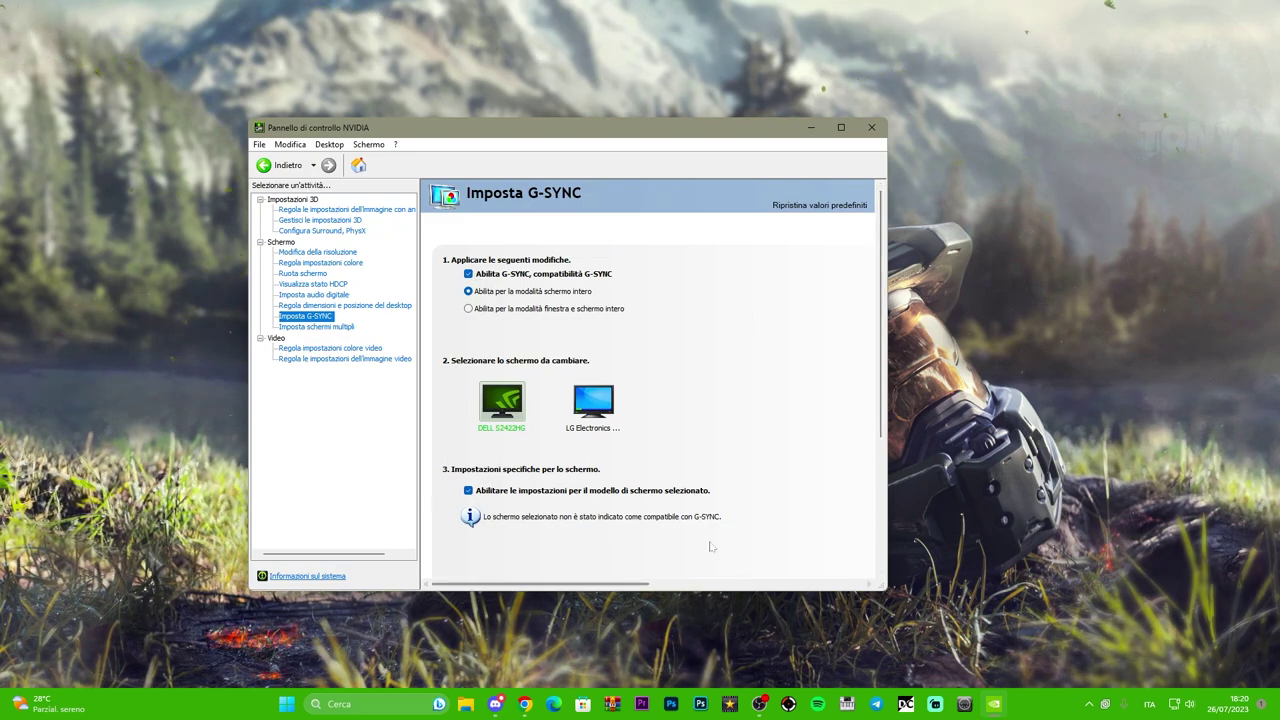
click(870, 129)
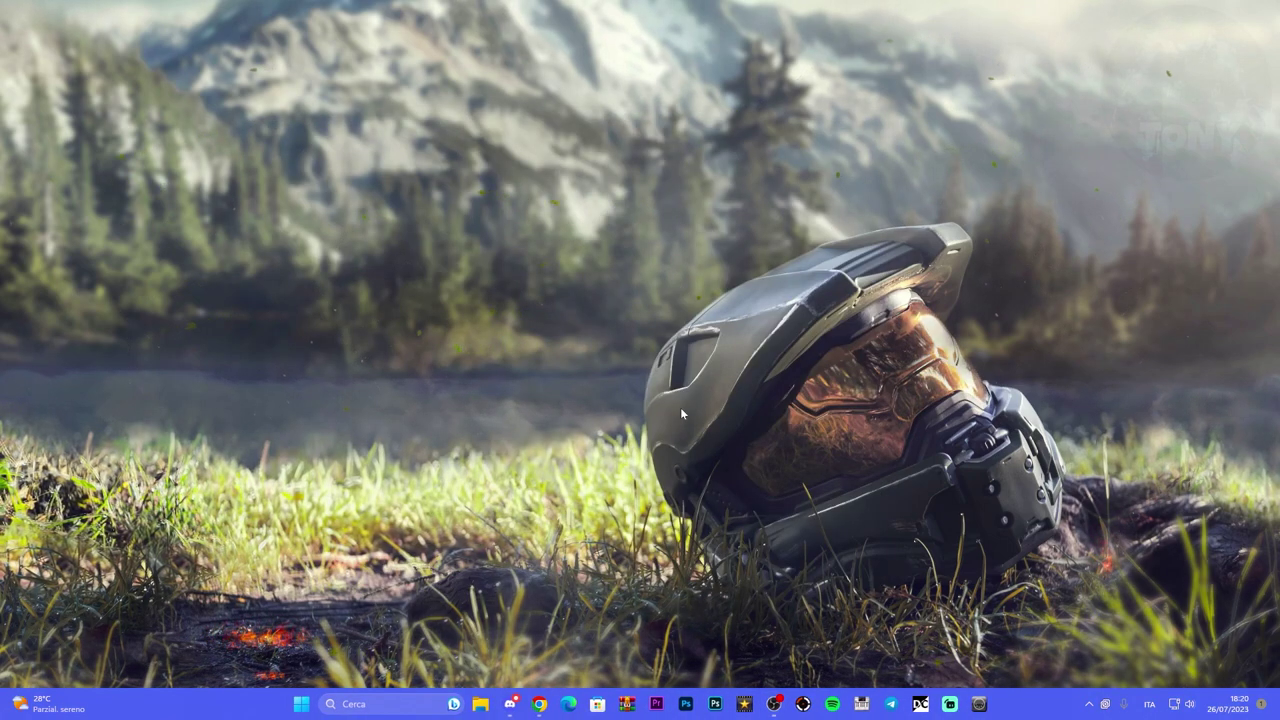